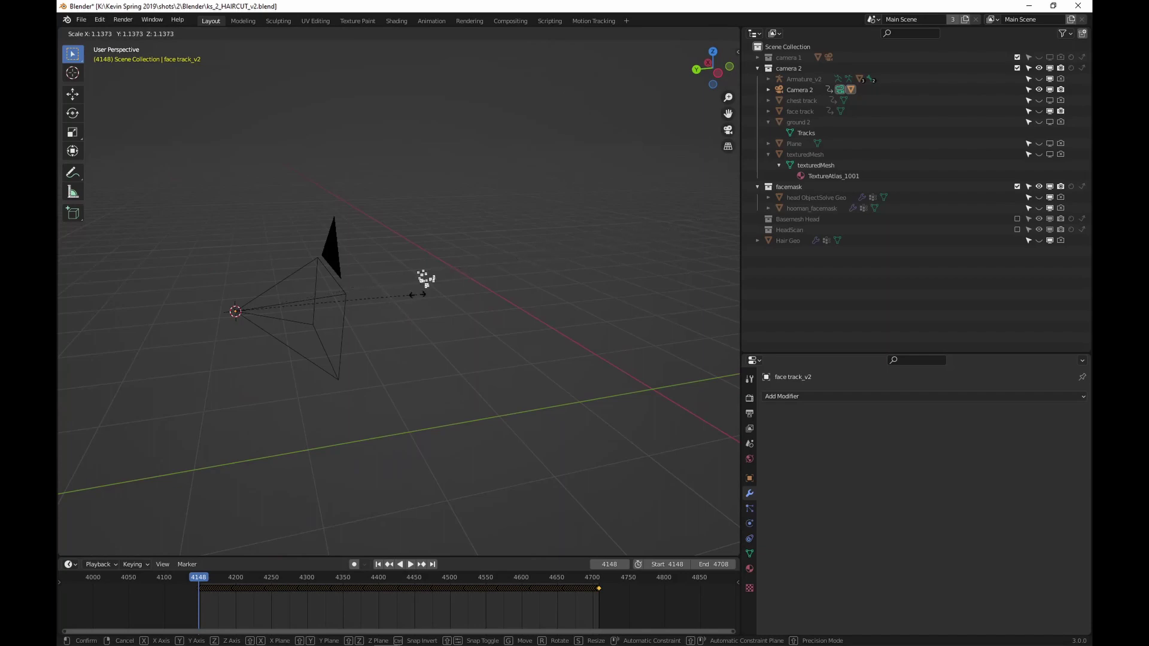
right_click(295, 314)
middle_drag(294, 314, 450, 305)
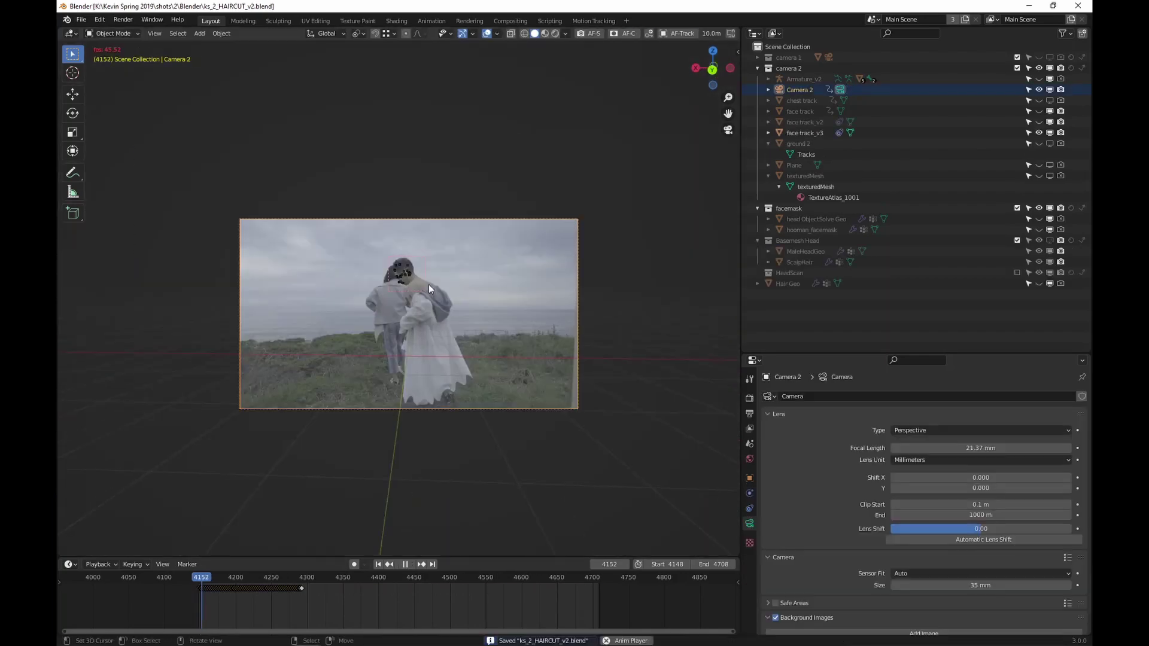
scroll(429, 285, up, 3)
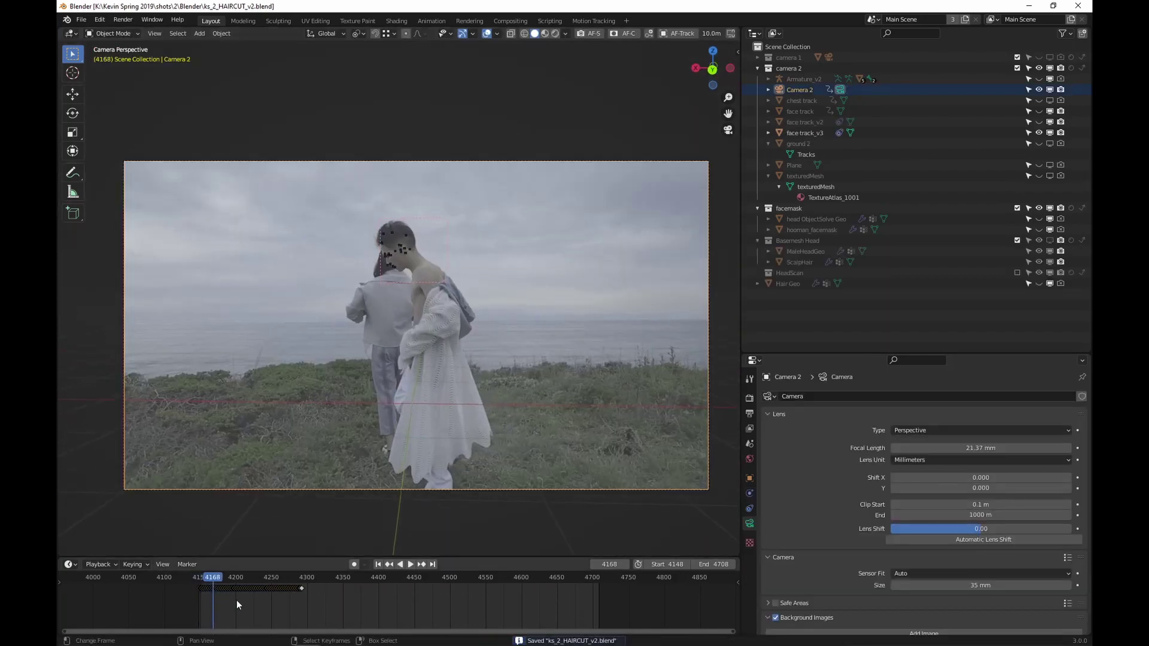
Step: Select face track_v3 and scrub the shot through the camera to check how its points follow the face, saving the file
drag(237, 601, 521, 601)
click(418, 226)
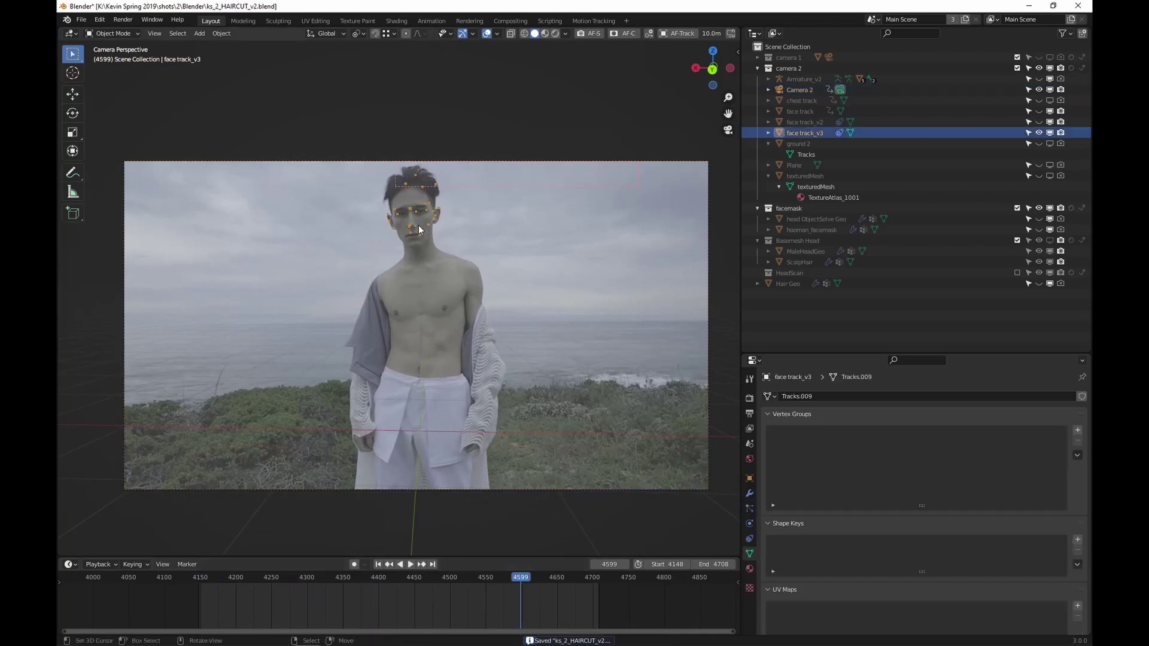
drag(447, 599, 356, 595)
key(ctrl+s)
Step: Scrub the timeline in perspective view to examine how face track_v3 moves through 3D space
middle_drag(482, 385, 447, 368)
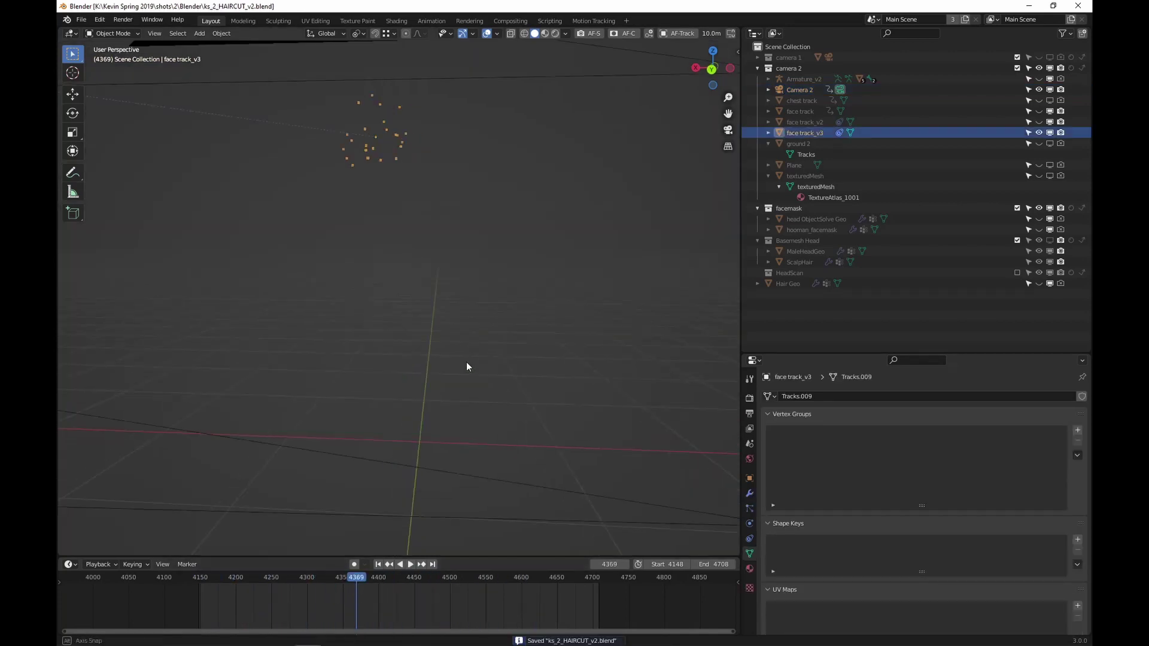
scroll(431, 366, down, 6)
drag(324, 596, 419, 593)
key(space)
drag(341, 590, 466, 591)
drag(396, 590, 220, 615)
Step: Save the file and play back the shot through Camera 2 to check face track_v3 against the footage
key(ctrl+s)
key(KP_0)
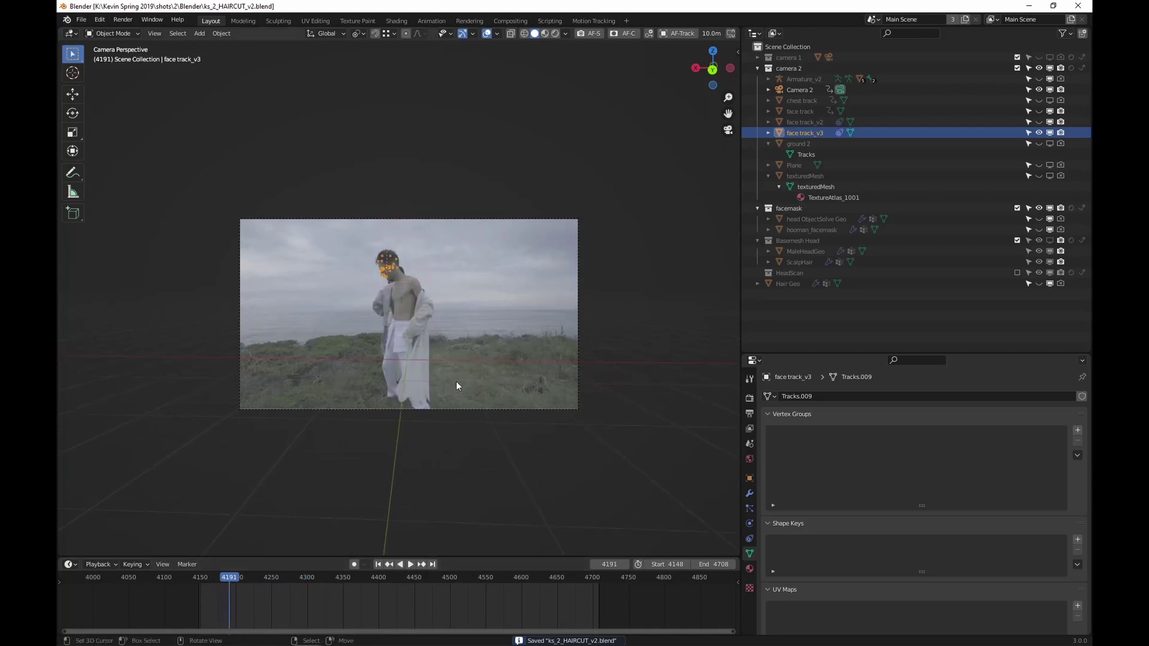
key(space)
key(space)
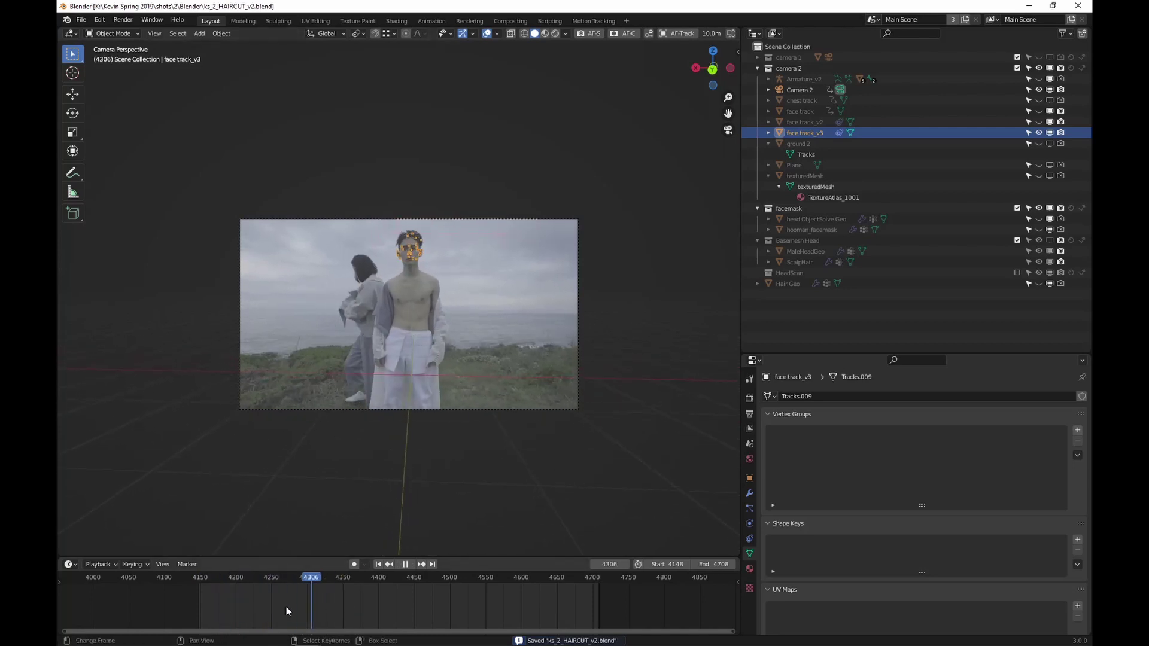
key(space)
click(339, 595)
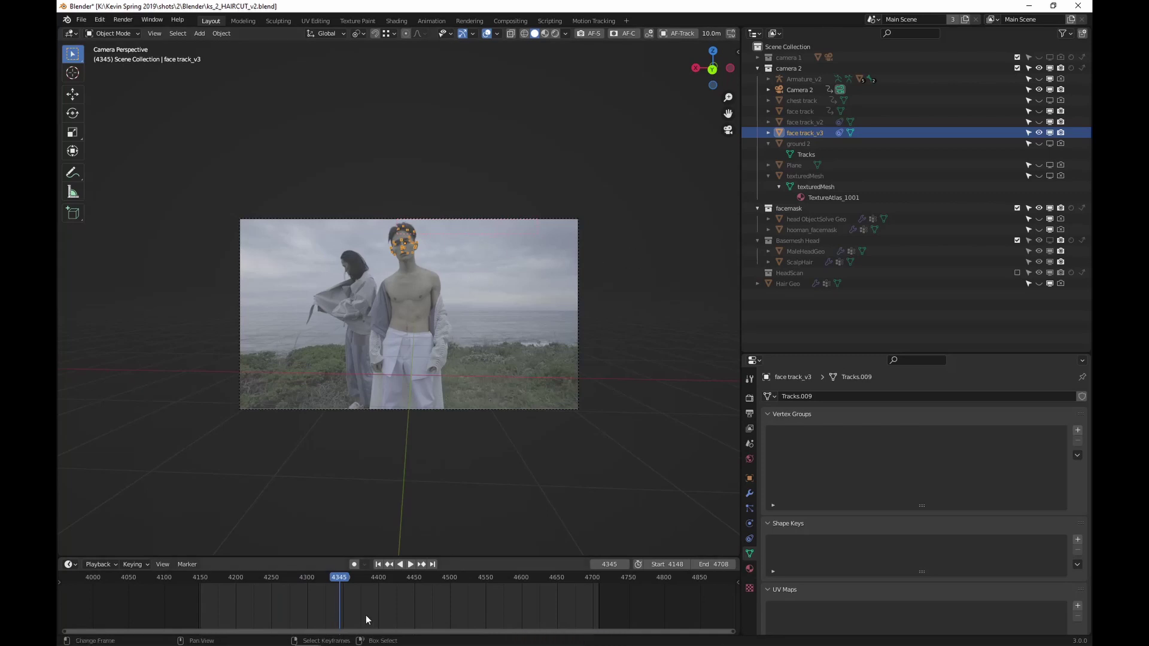
key(space)
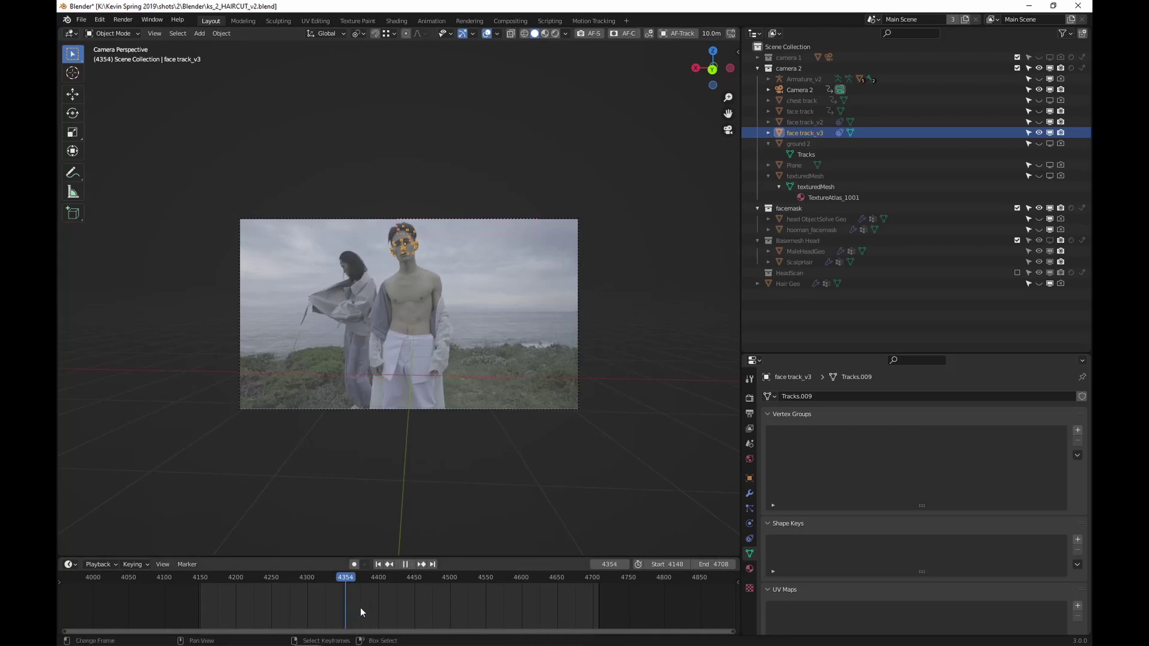
key(space)
click(397, 595)
key(ctrl+s)
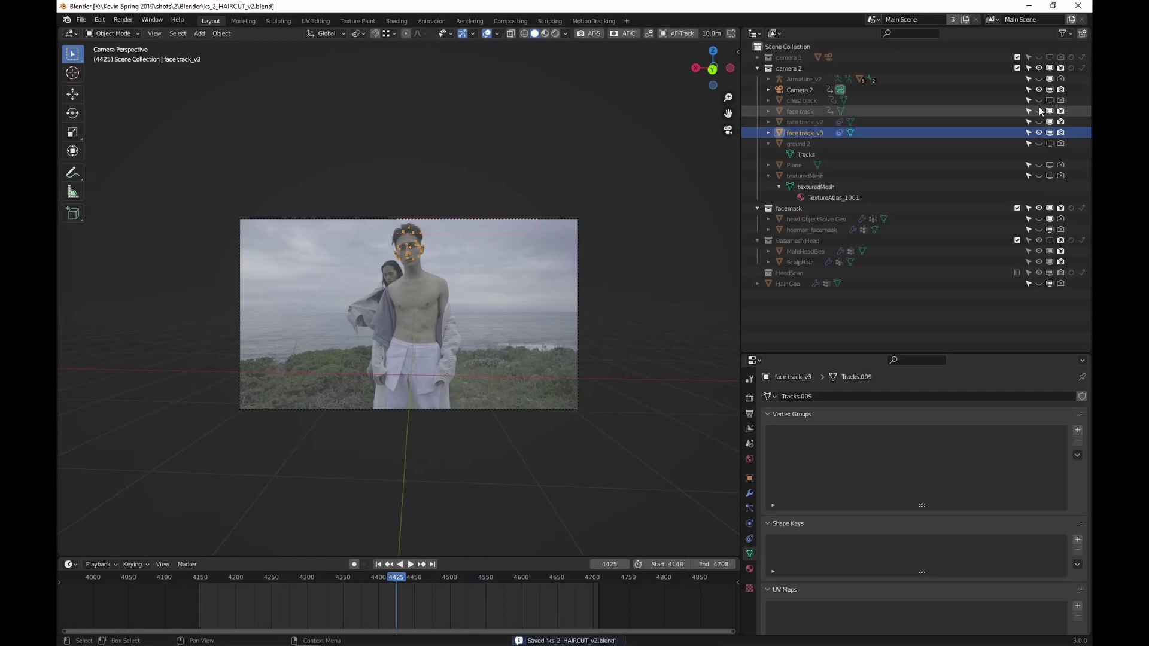
Step: Hide face track_v3, show and select face track instead, and check it against the footage around frame 4221
click(1040, 111)
click(1039, 133)
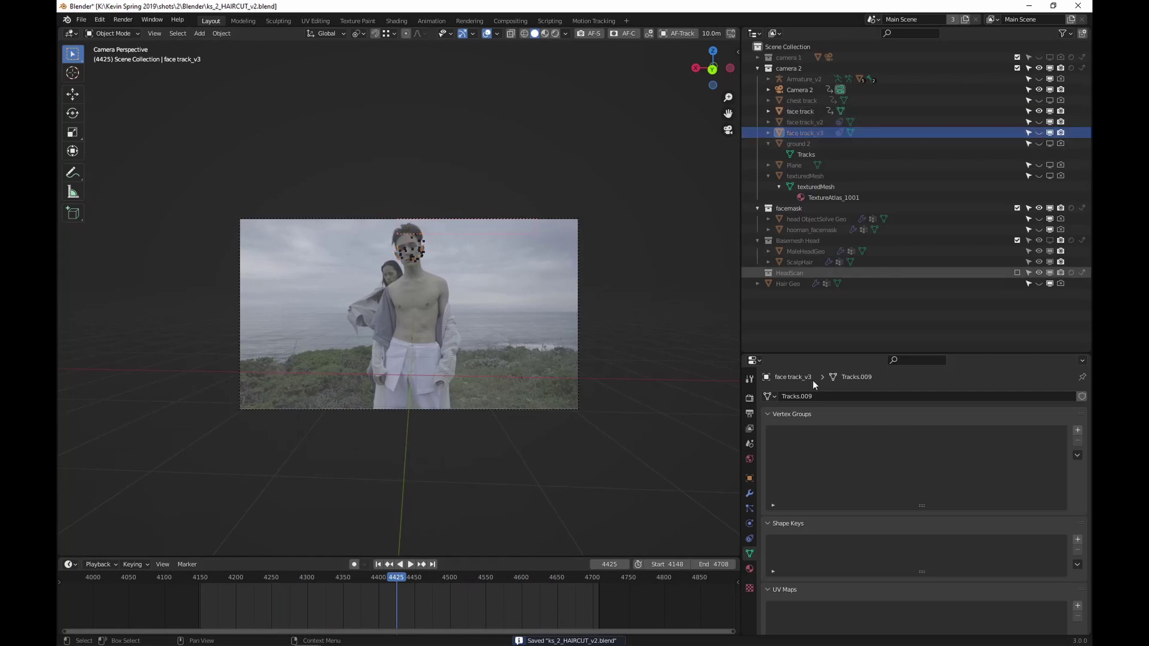
click(419, 262)
key(space)
drag(396, 591, 252, 605)
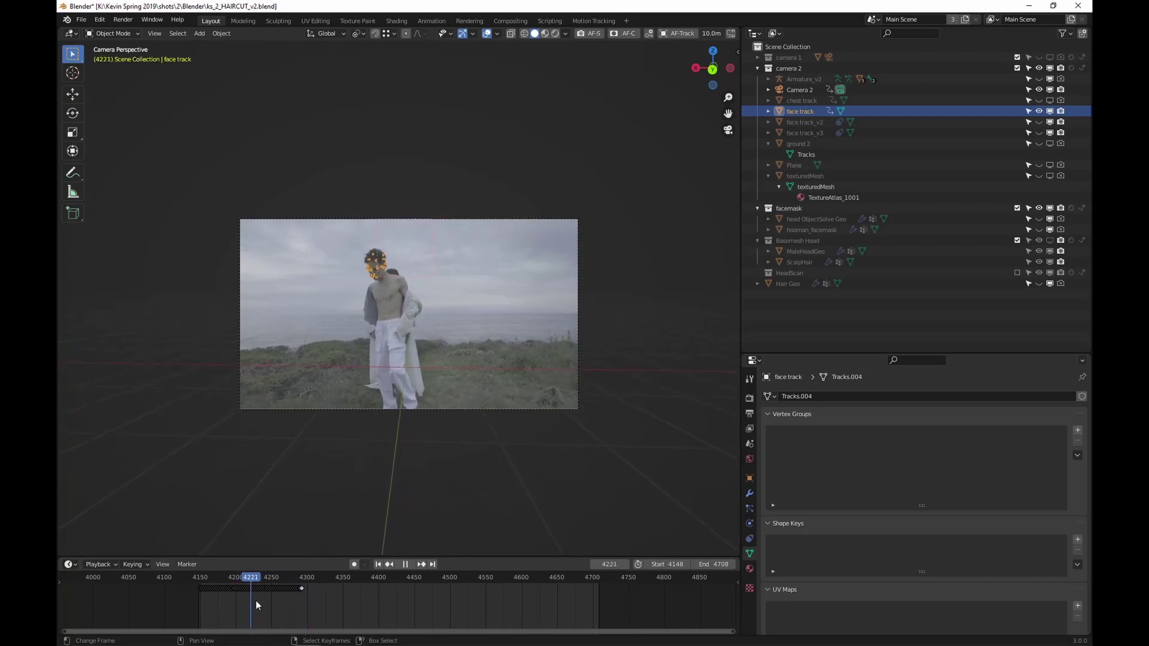
key(ctrl+s)
Step: Go to frame 4148 and examine where face track sits relative to the camera in perspective view
middle_drag(513, 285, 460, 303)
scroll(390, 287, down, 5)
middle_drag(390, 288, 423, 311)
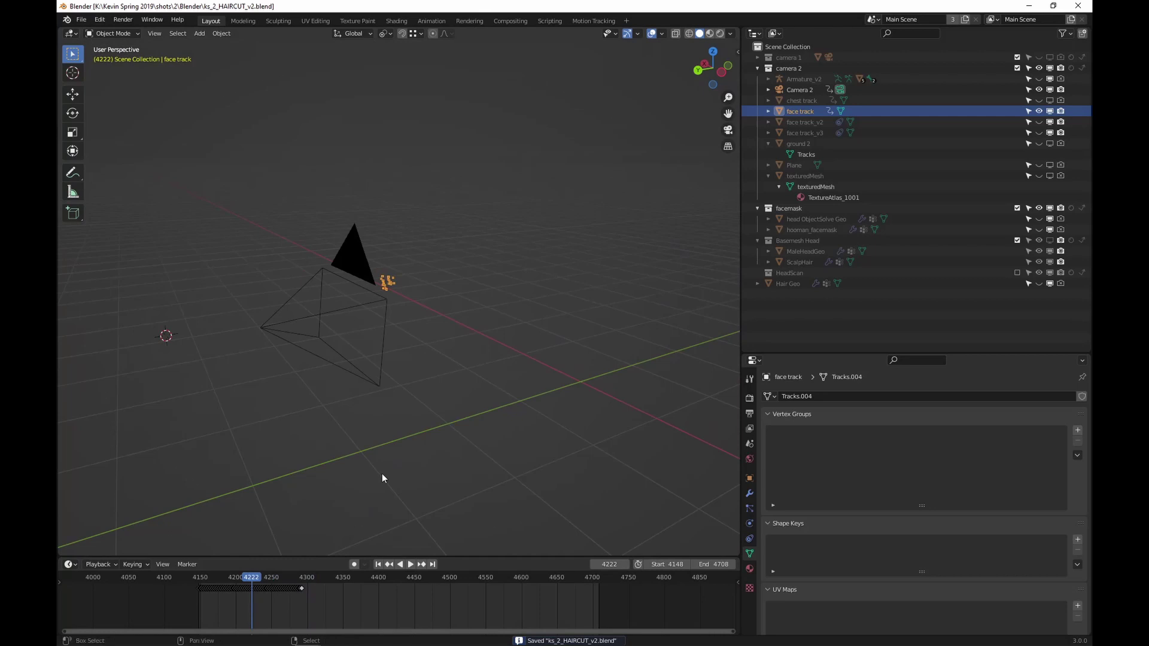
key(shift+Left)
scroll(385, 283, up, 3)
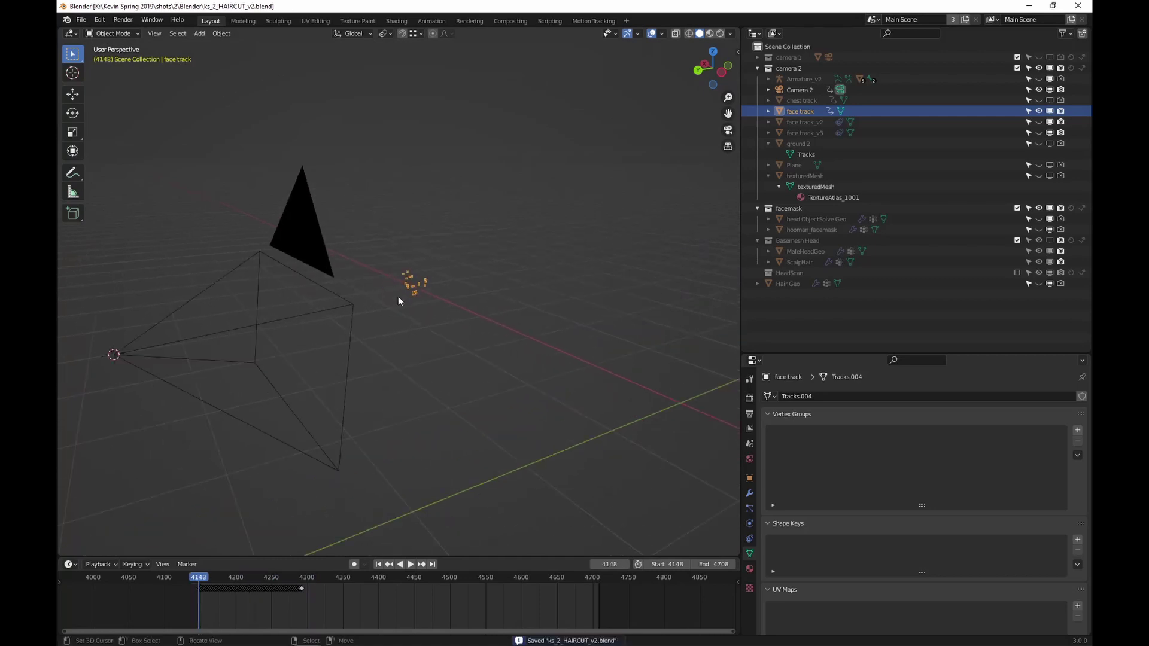
shift+middle_drag(424, 287, 440, 288)
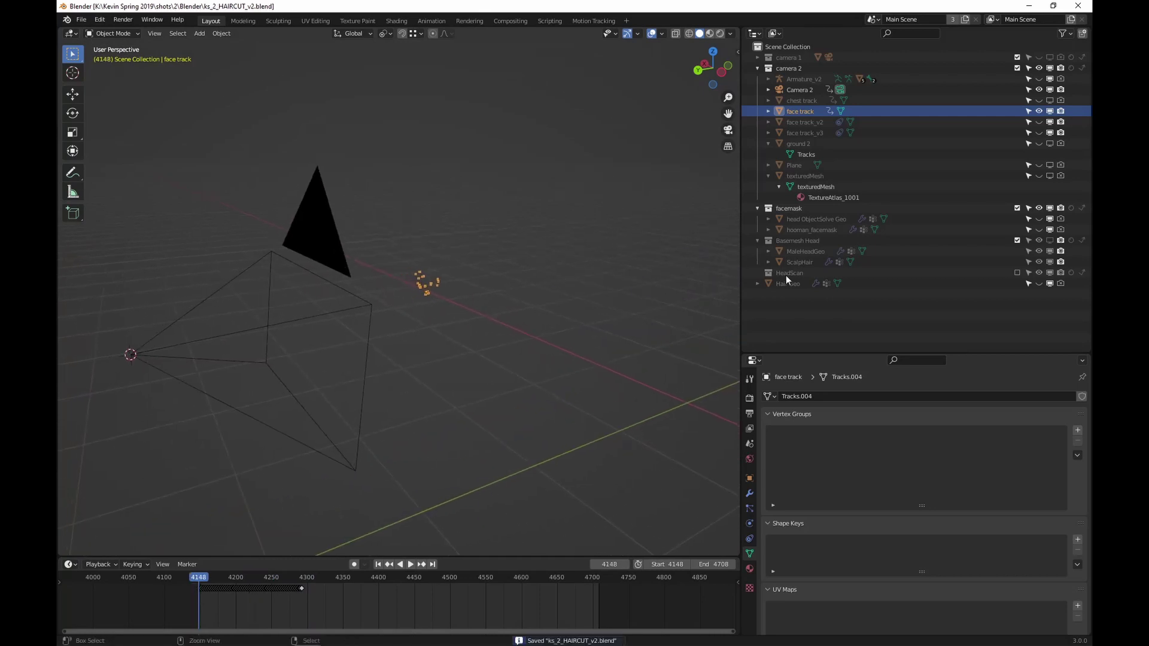
Step: Enable the Basemesh Head collection in viewports, inspect the head among the face track points, and save the file
click(1050, 241)
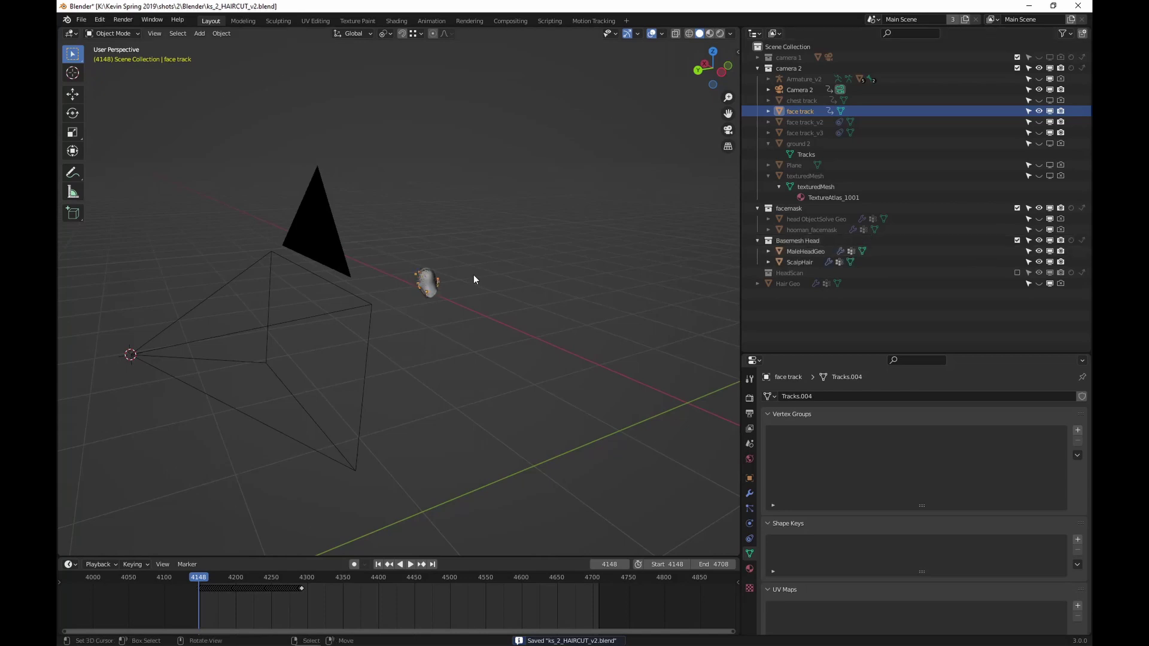
scroll(473, 275, up, 8)
middle_drag(615, 253, 393, 388)
scroll(525, 287, down, 5)
key(ctrl+s)
Step: Play the shot from frame 4255 through the camera to check the base mesh head against the actor's face
click(275, 606)
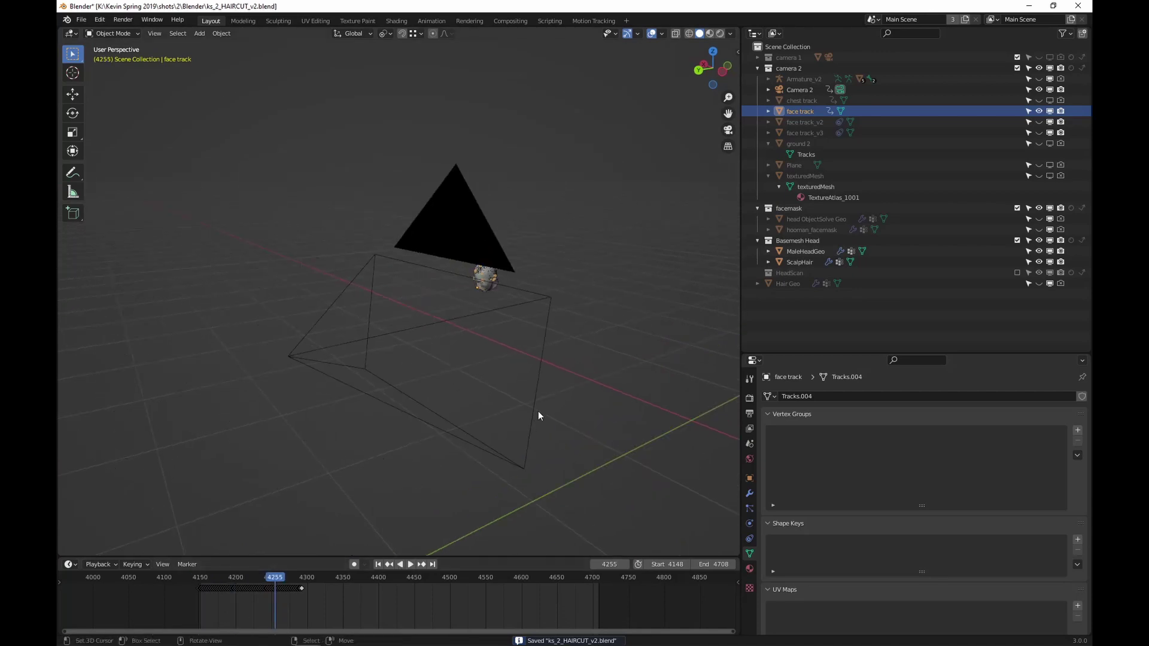
key(KP_0)
key(shift+ctrl+space)
scroll(441, 250, up, 5)
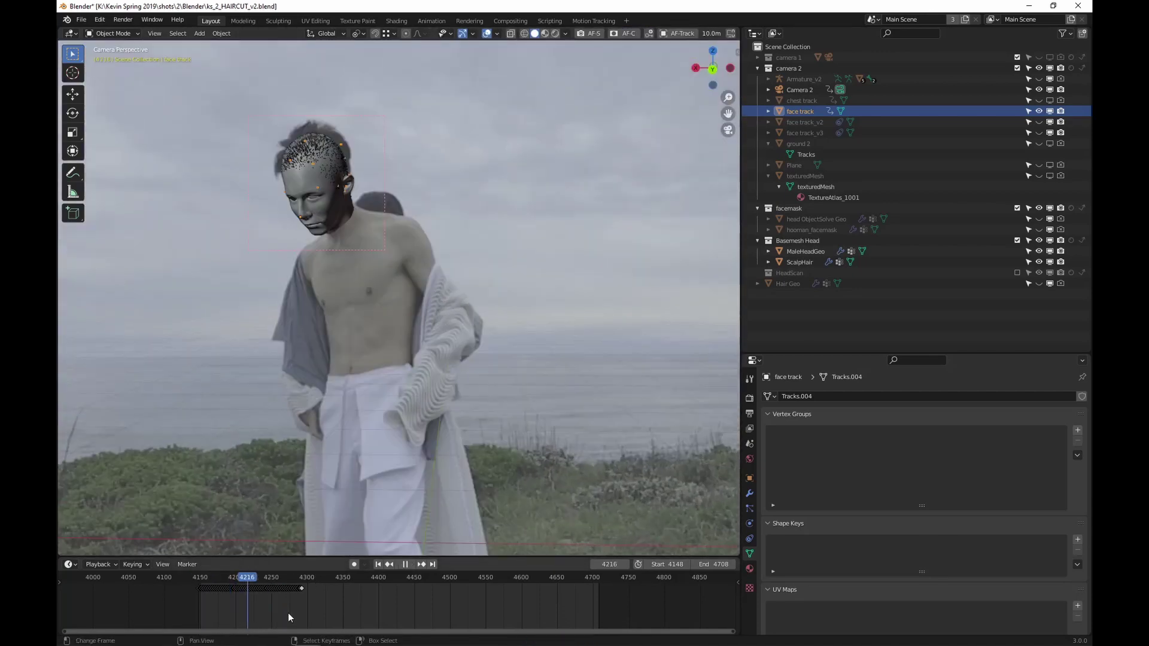
key(Escape)
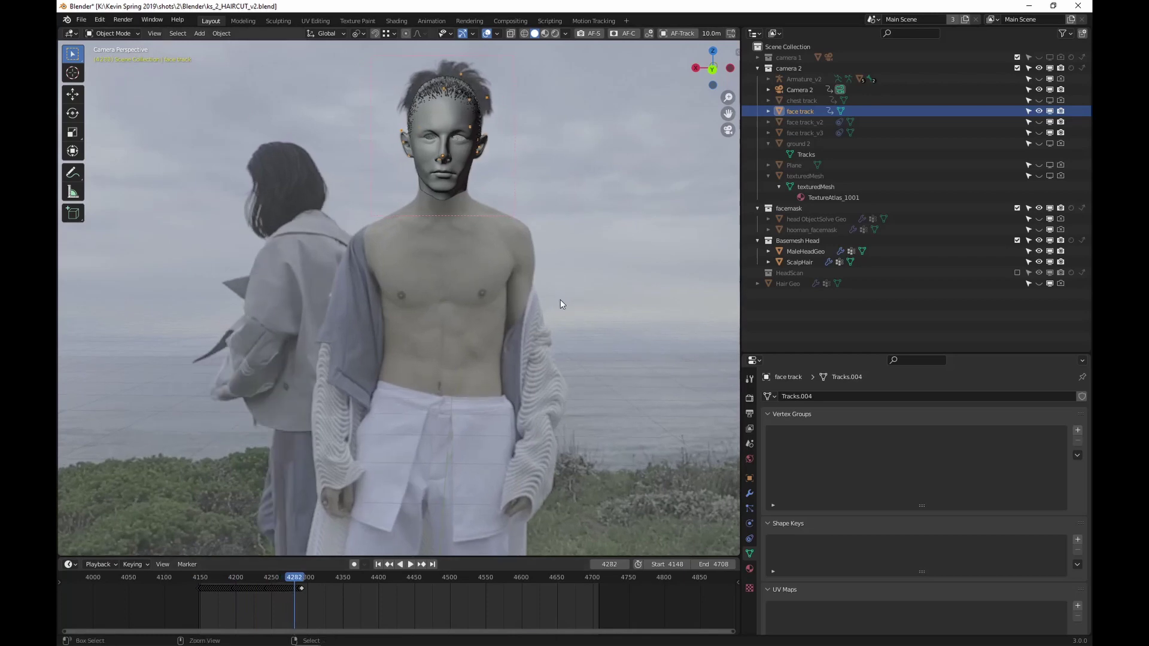
key(ctrl+s)
Step: Return to frame 4148 and exclude the Basemesh Head collection from the view layer
key(shift+Left)
mouse_move(551, 297)
middle_down()
mouse_move(475, 289)
mouse_move(483, 275)
mouse_move(457, 286)
mouse_move(548, 276)
middle_up()
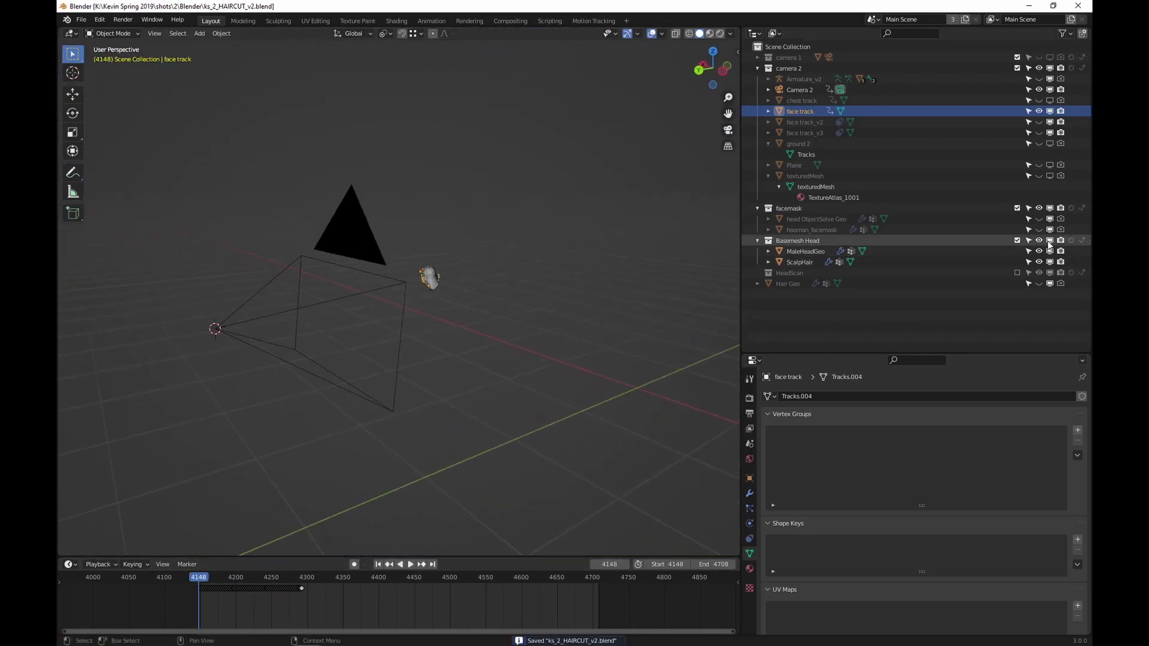
click(1016, 240)
Step: Show face track_v3 alongside face track, select it, and save the file
middle_drag(449, 280, 321, 289)
click(1039, 132)
click(390, 296)
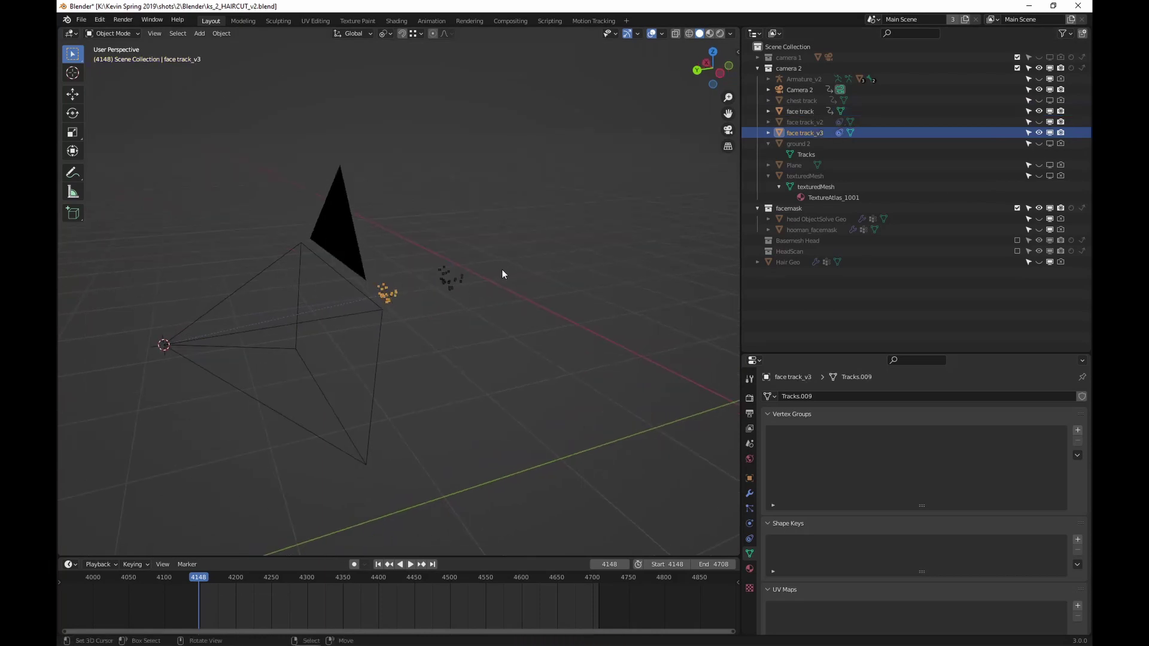
key(ctrl+s)
Step: Set the transform pivot to 3D Cursor, try scaling face track_v3 away from the camera, and save the file
key(s)
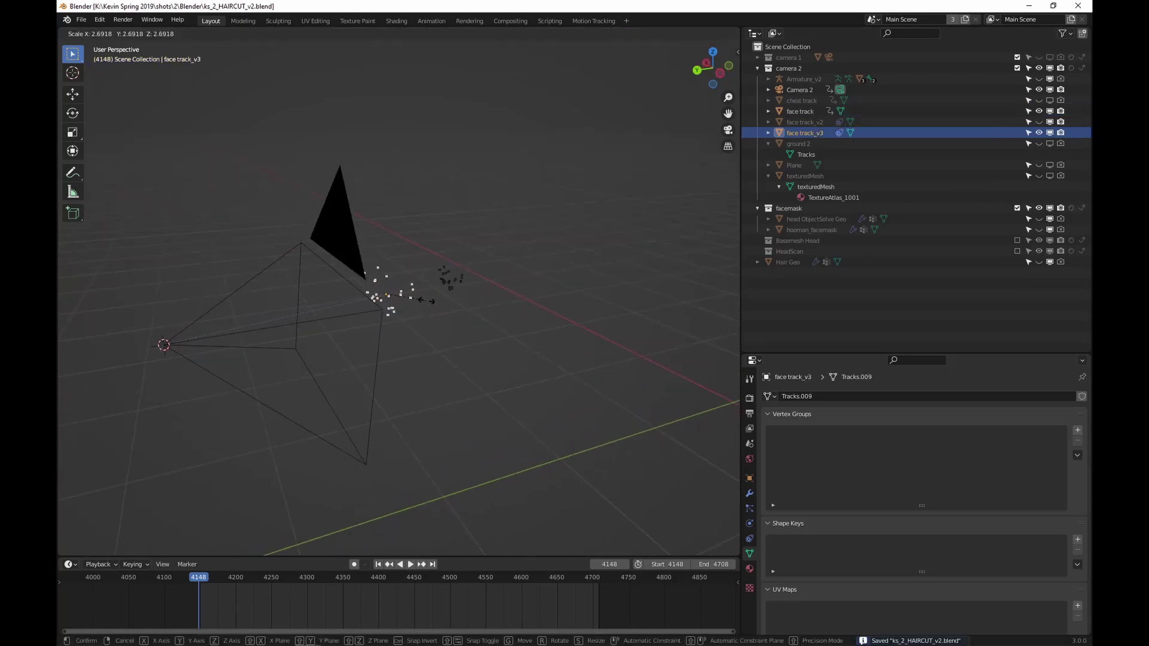
key(Escape)
click(385, 34)
click(398, 67)
key(s)
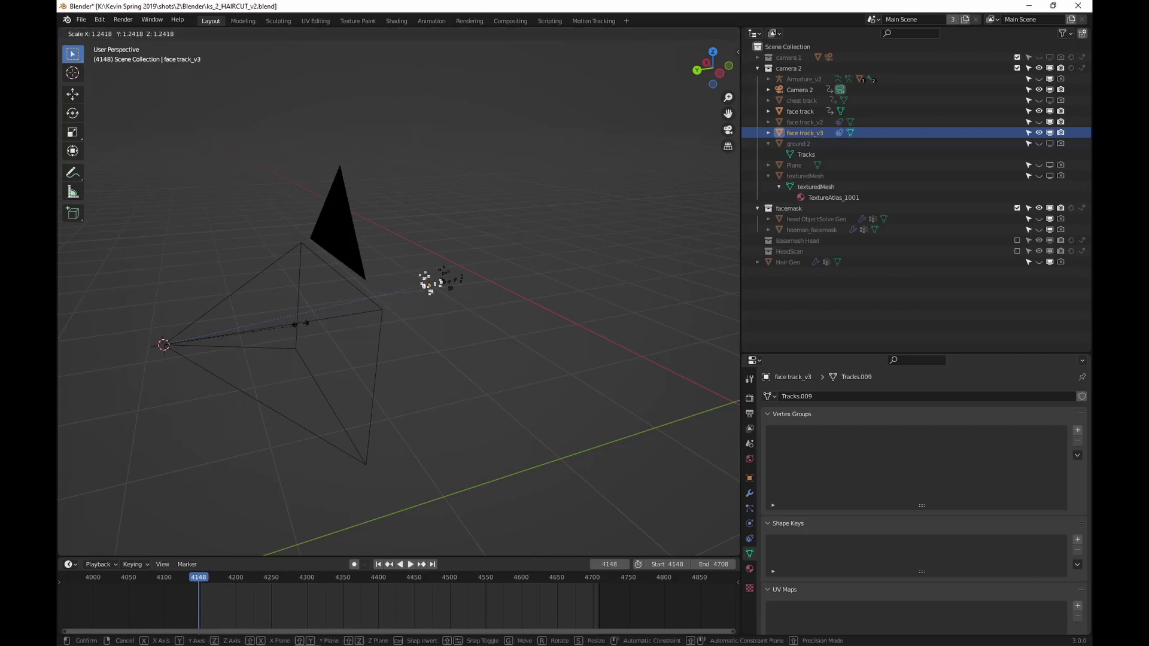
key(Escape)
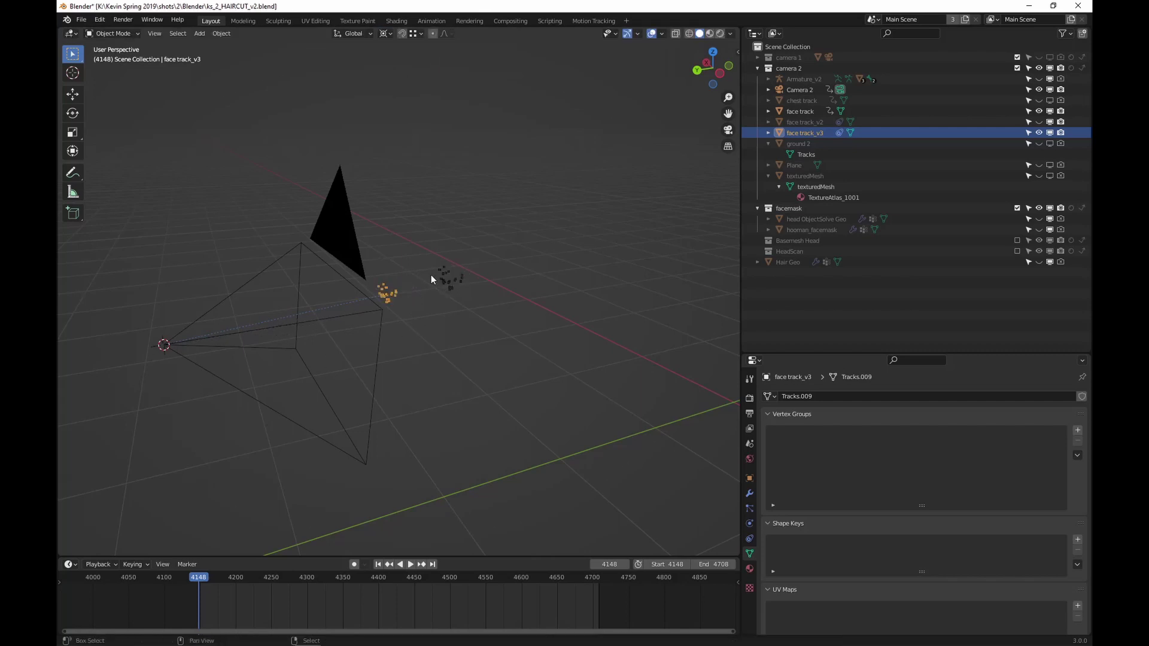
key(ctrl+s)
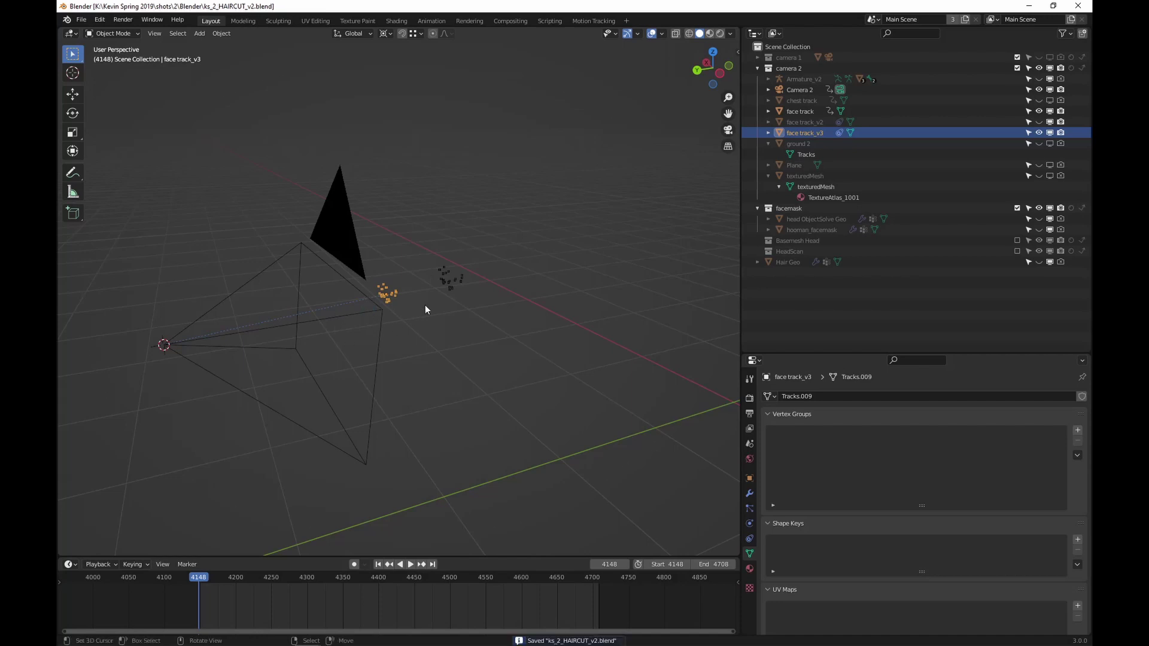
Step: Select Camera 2, face track_v3 and face track in turn to compare their positions at the first frame
middle_drag(429, 305, 476, 261)
click(340, 239)
click(375, 249)
key(ctrl+s)
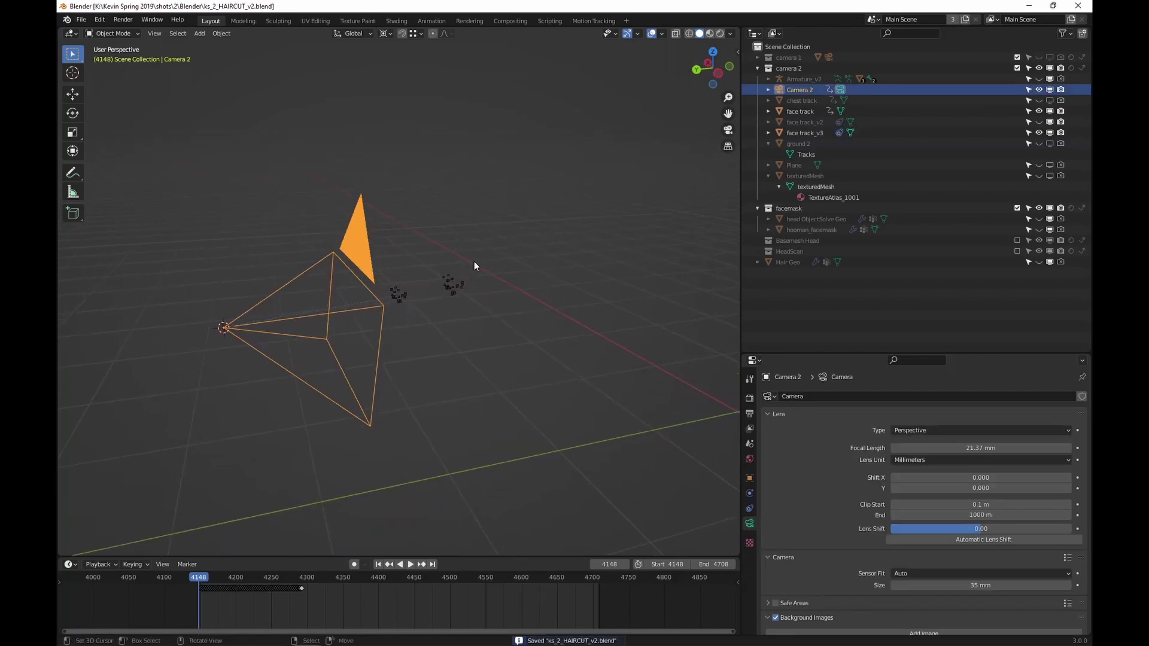
click(400, 300)
click(448, 290)
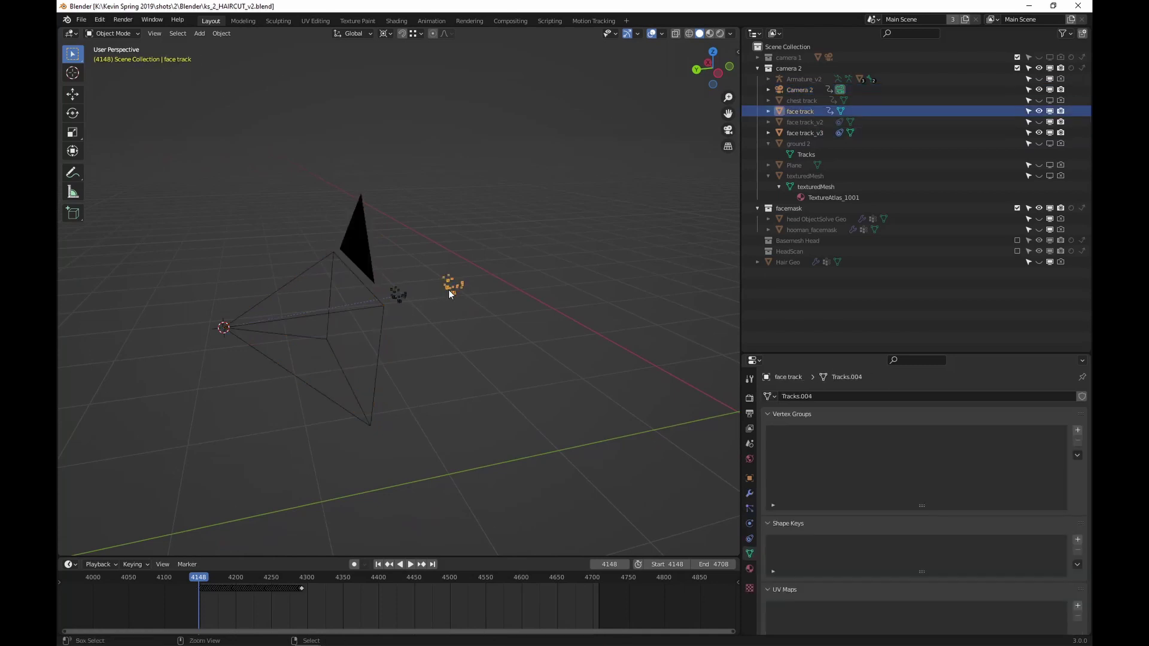
key(ctrl+s)
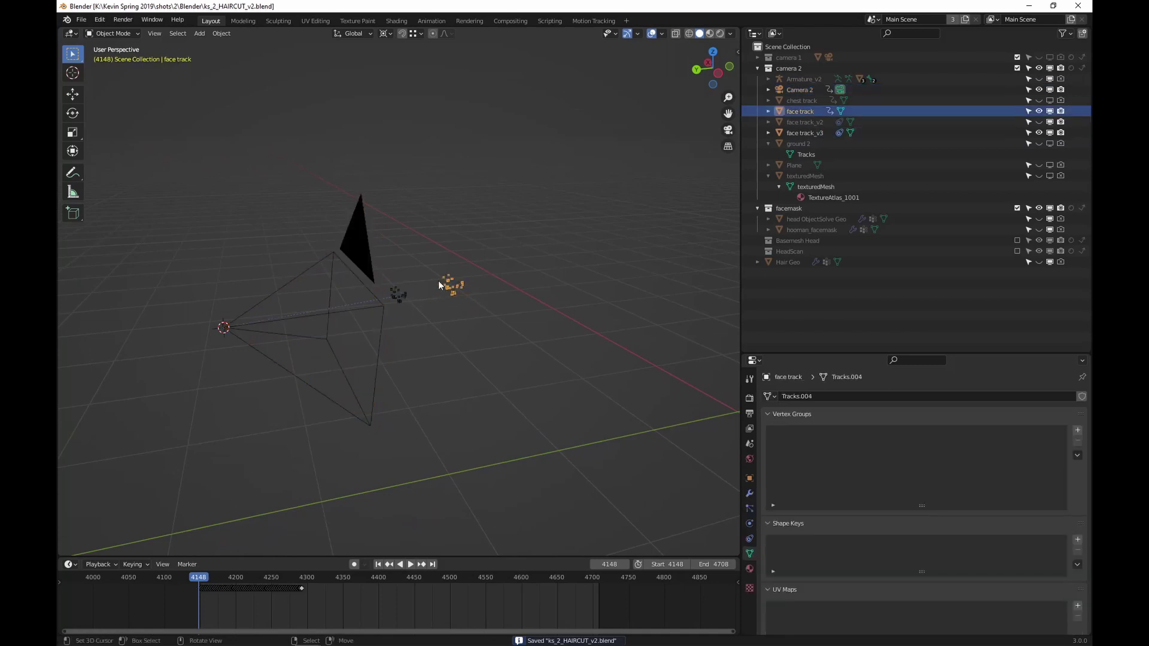
middle_drag(450, 292, 454, 294)
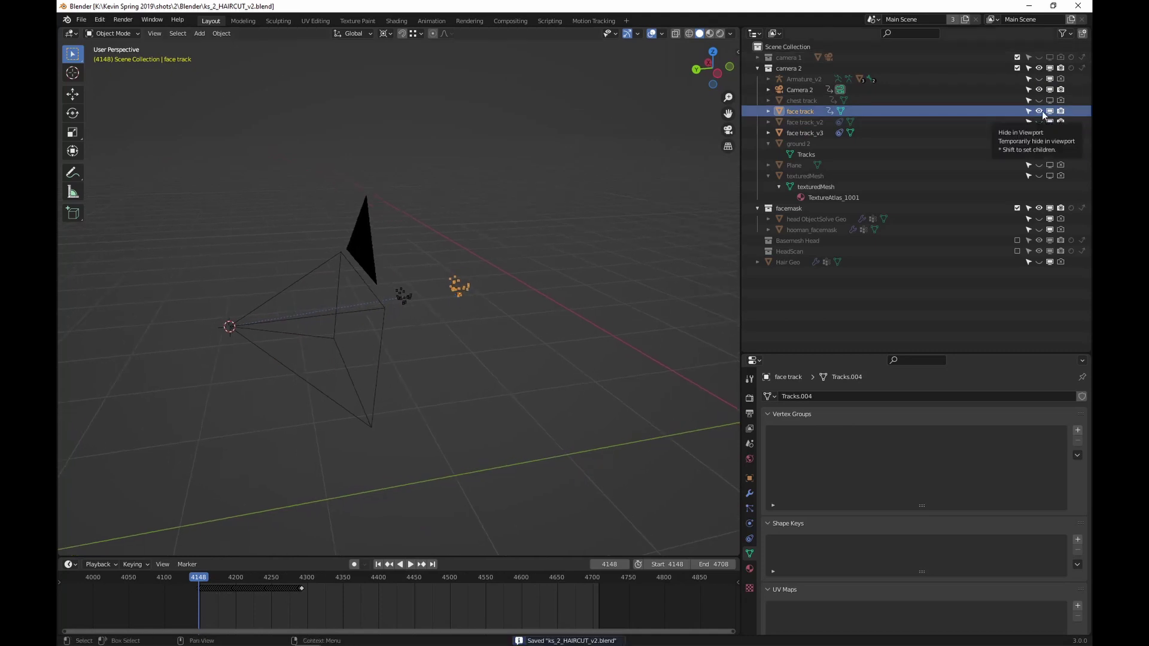
Step: Duplicate Camera 2 in place and hide the original camera in the viewport
click(799, 89)
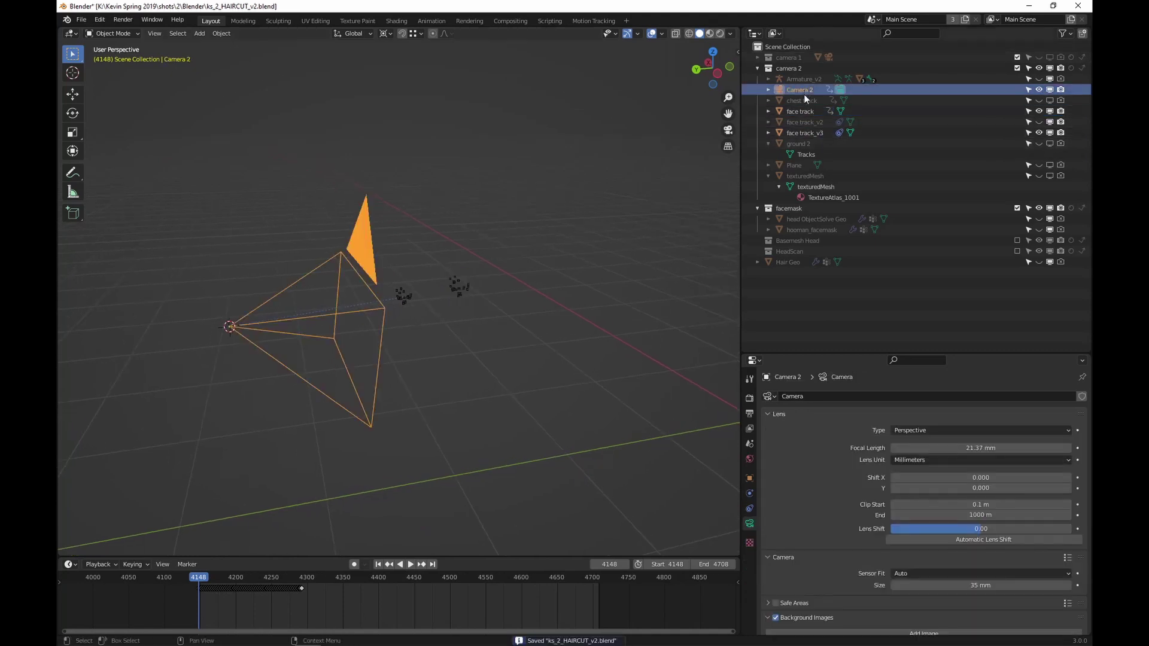
middle_drag(514, 260, 419, 281)
key(shift+d)
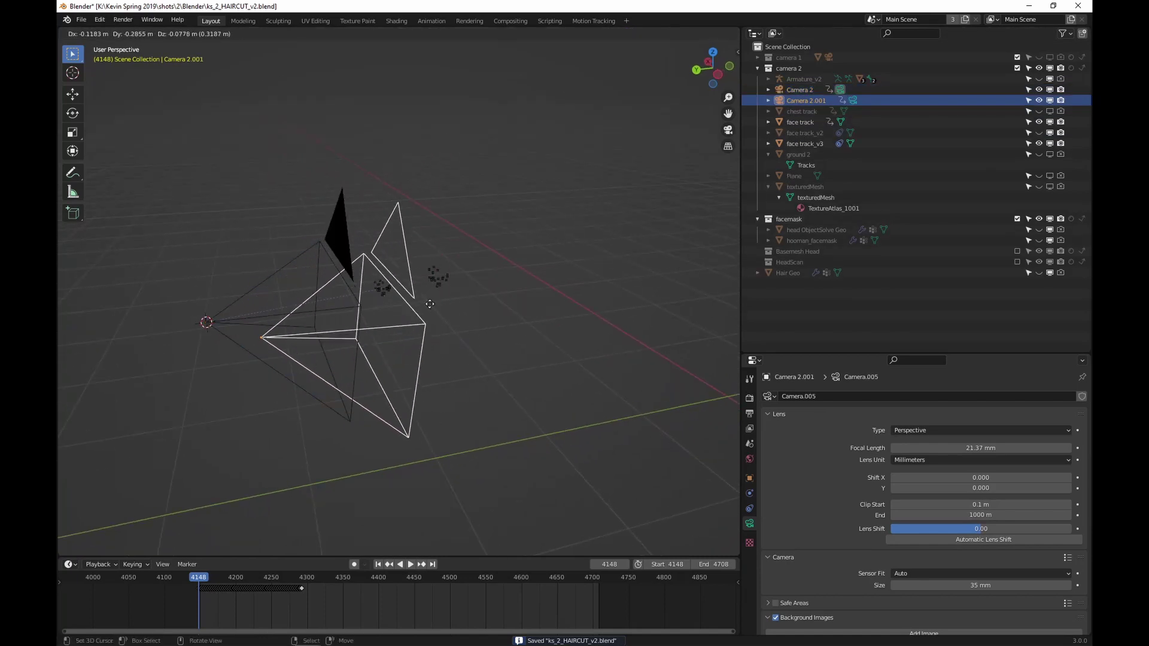
right_click(475, 275)
middle_drag(443, 282, 455, 281)
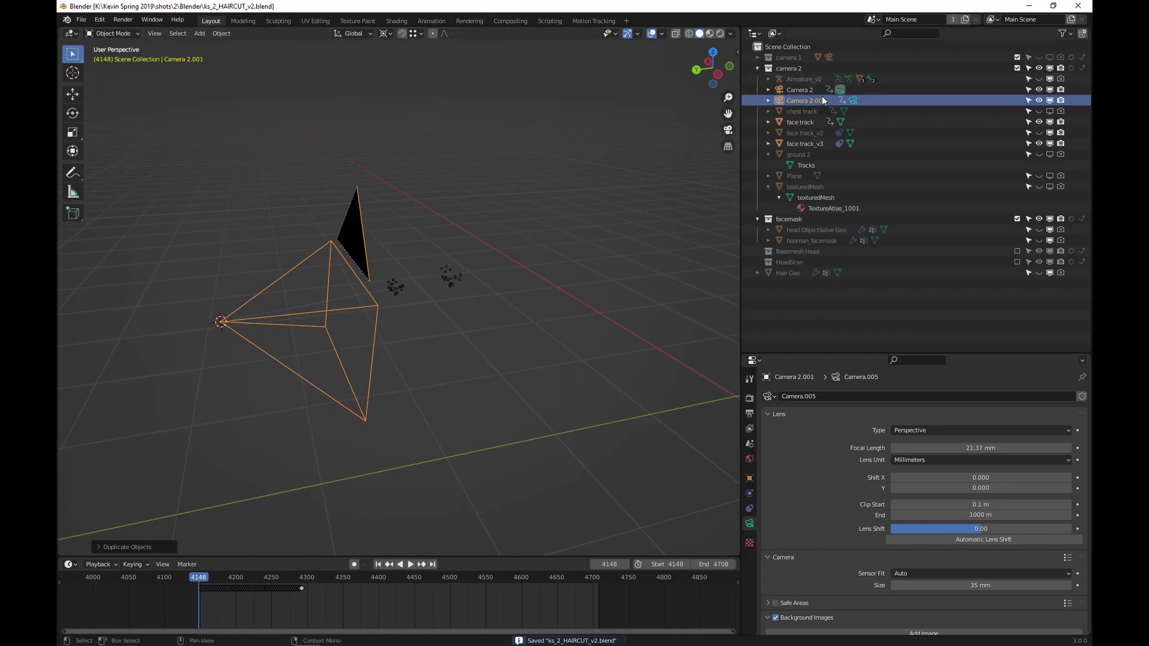
click(1040, 89)
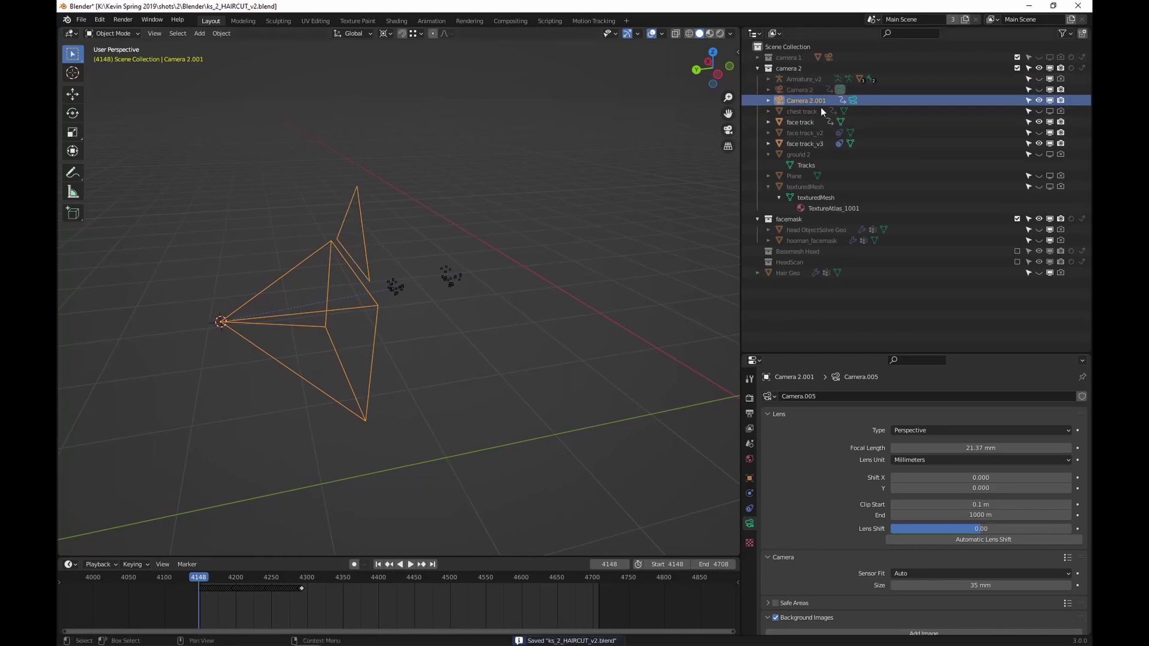
middle_drag(402, 276, 440, 277)
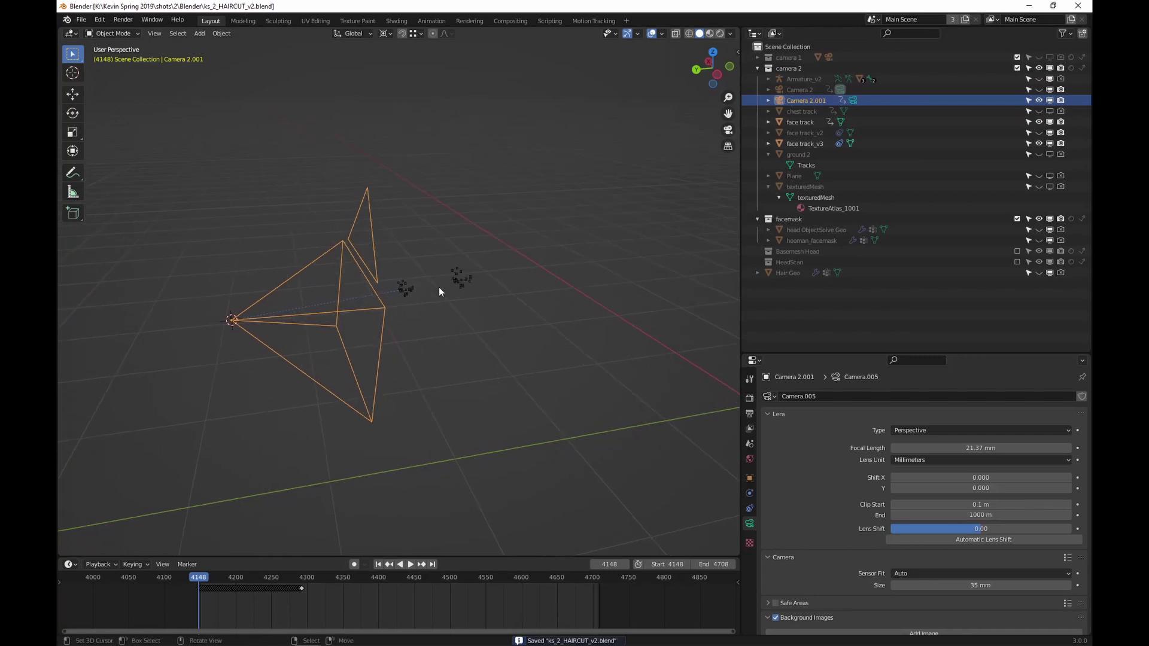
Step: Clear the location, rotation and scale keyframes from the duplicated camera, and save the file
key(n)
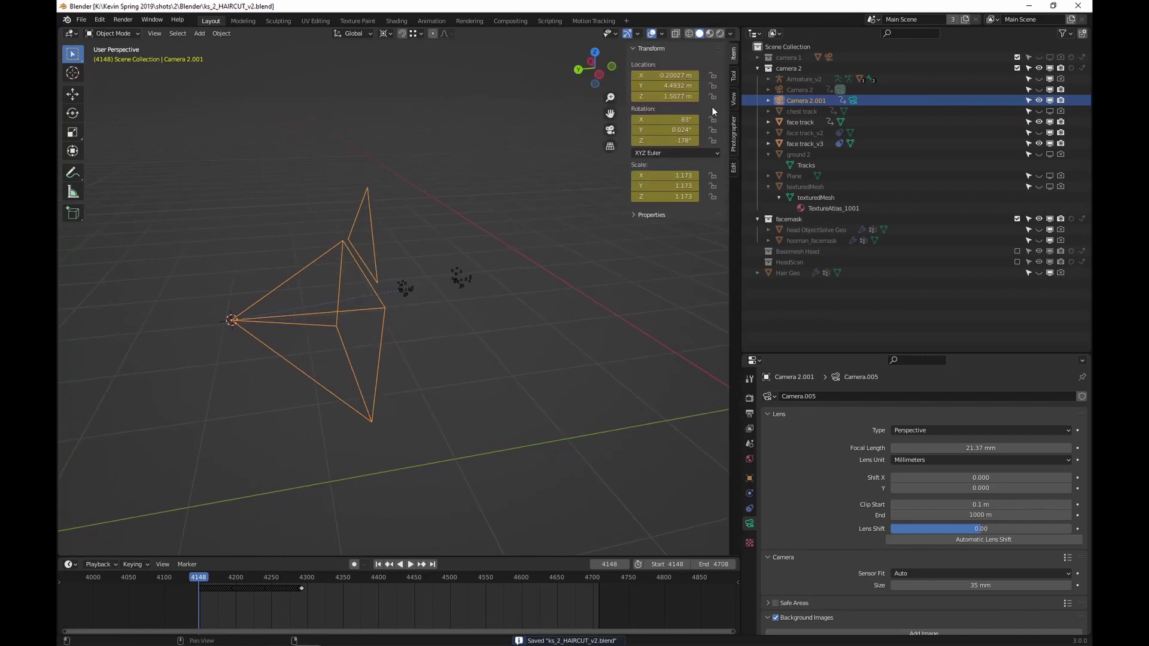
right_click(664, 86)
click(667, 91)
right_click(664, 129)
click(665, 127)
right_click(665, 176)
click(664, 178)
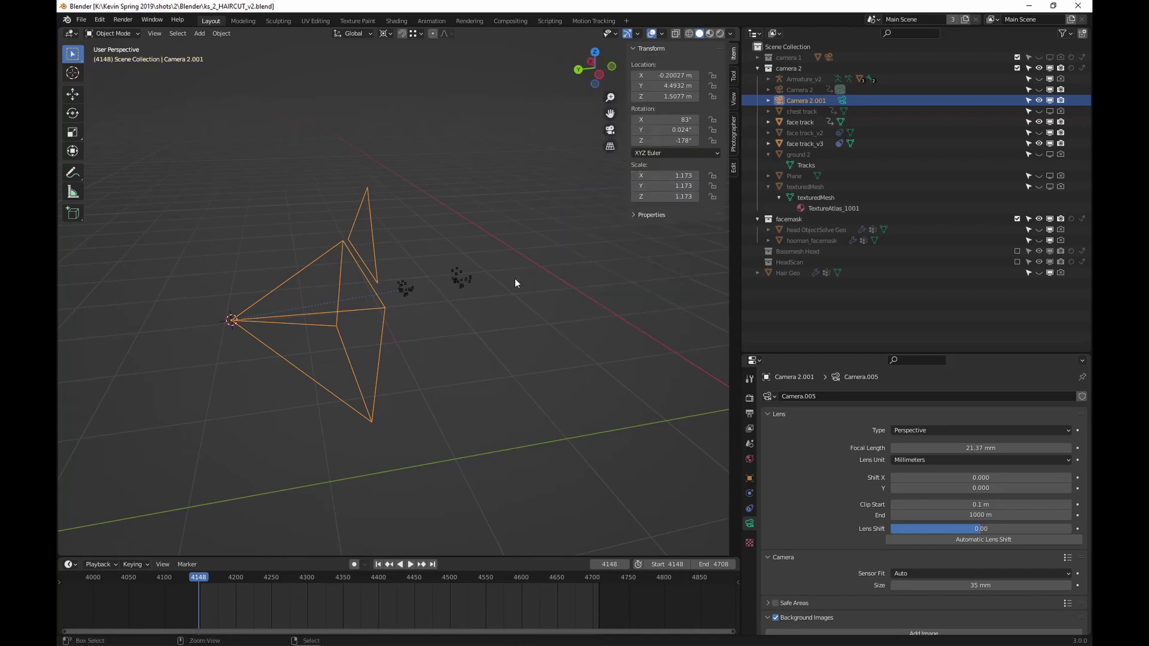
key(ctrl+s)
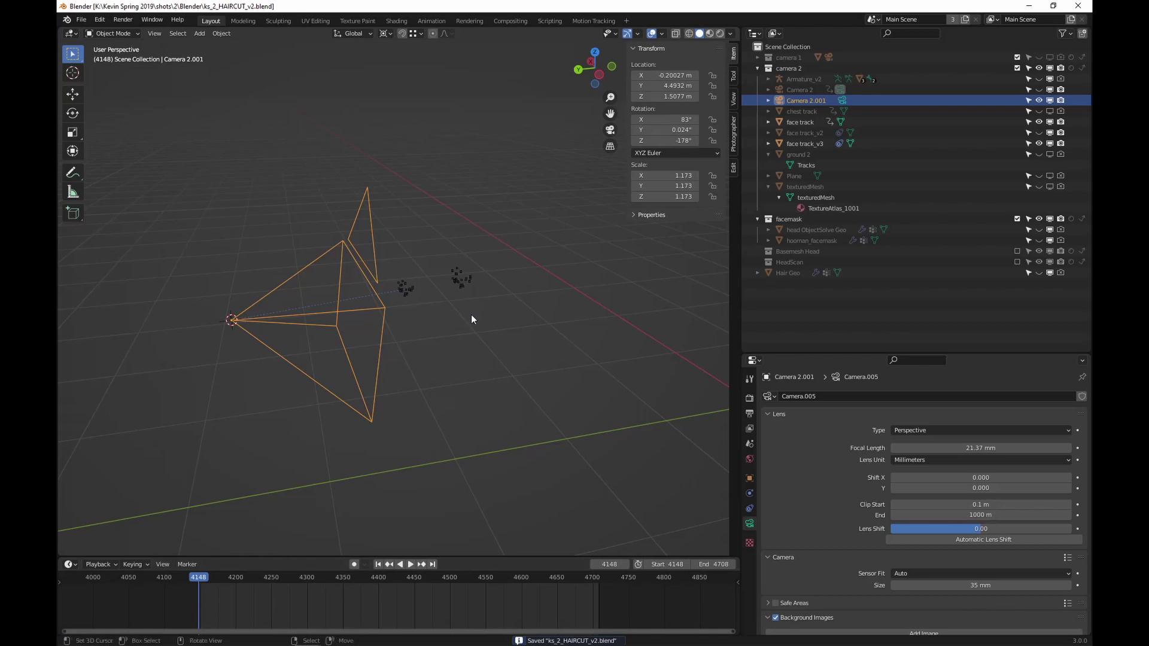
Step: Hide the sidebar and remove the Object Solver constraint from face track_v3
key(n)
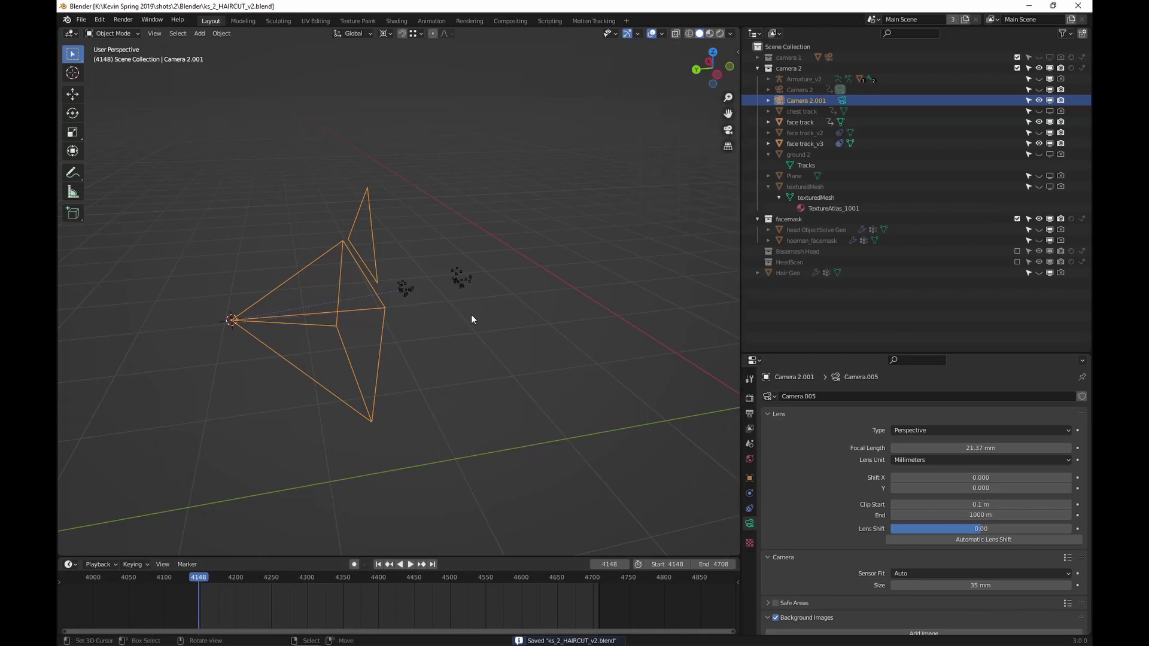
middle_drag(471, 319, 423, 303)
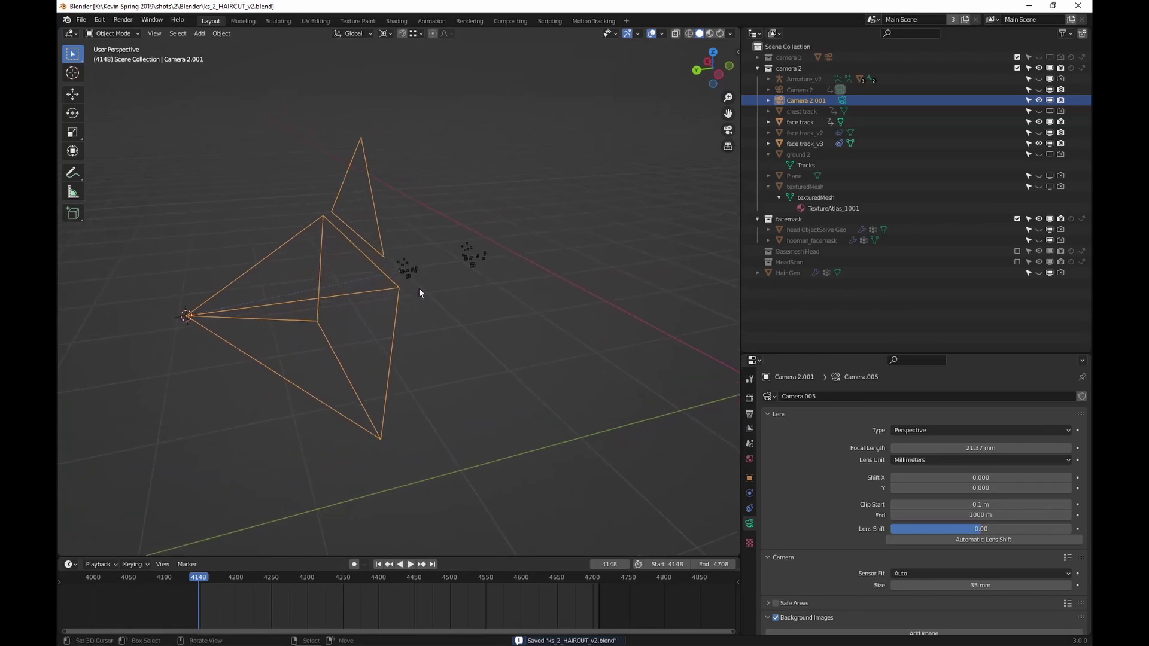
click(410, 272)
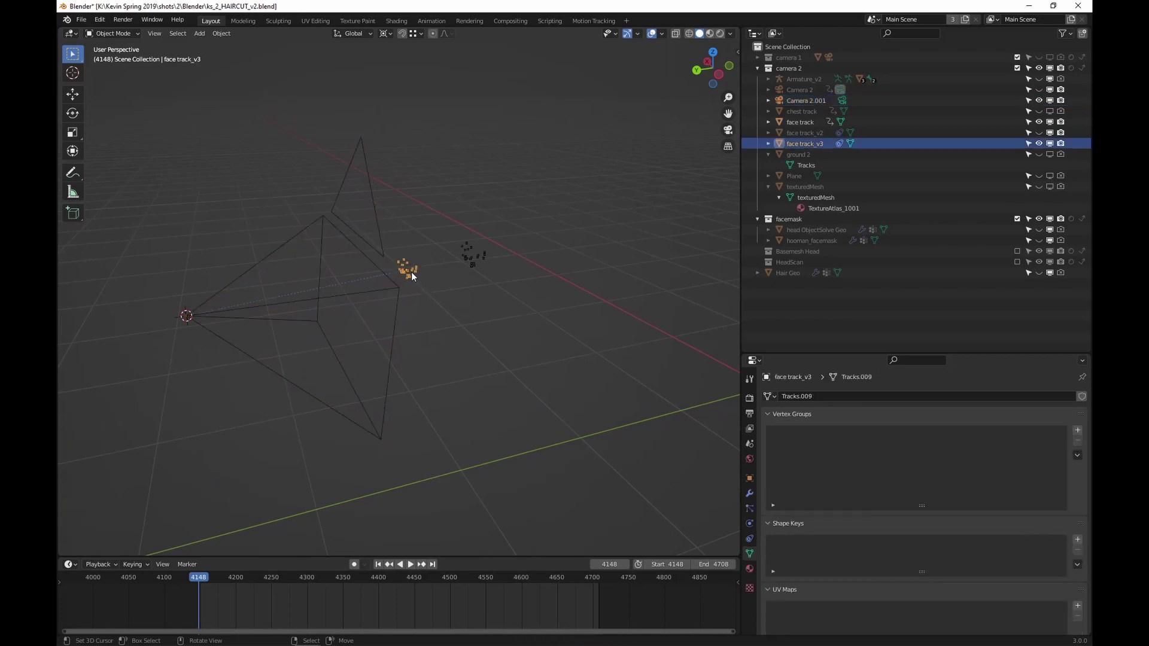
click(749, 524)
click(750, 540)
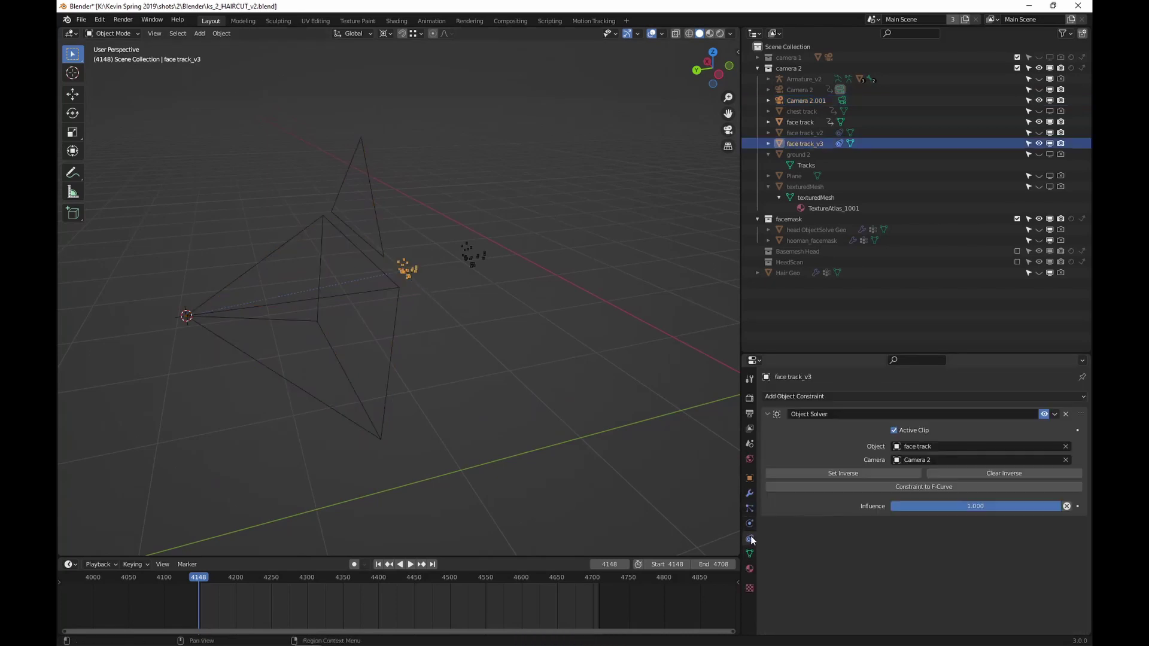
click(1066, 414)
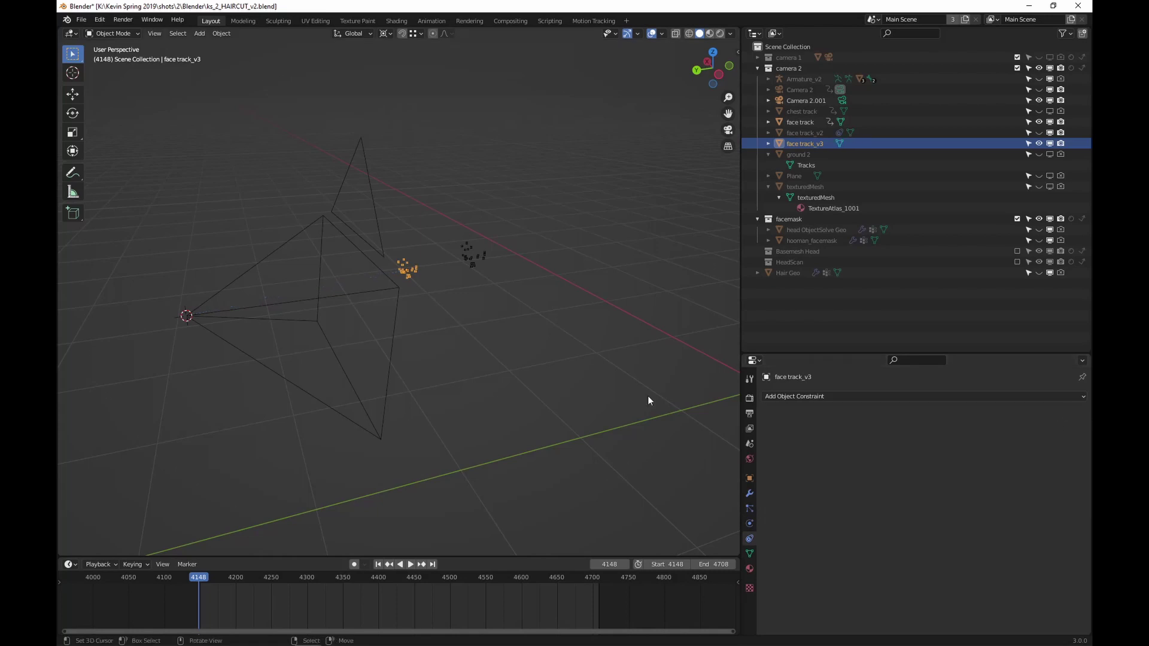
Step: Add an Object Solver constraint to face track_v3 with object face track and camera Camera 2.001, and set its inverse
click(860, 398)
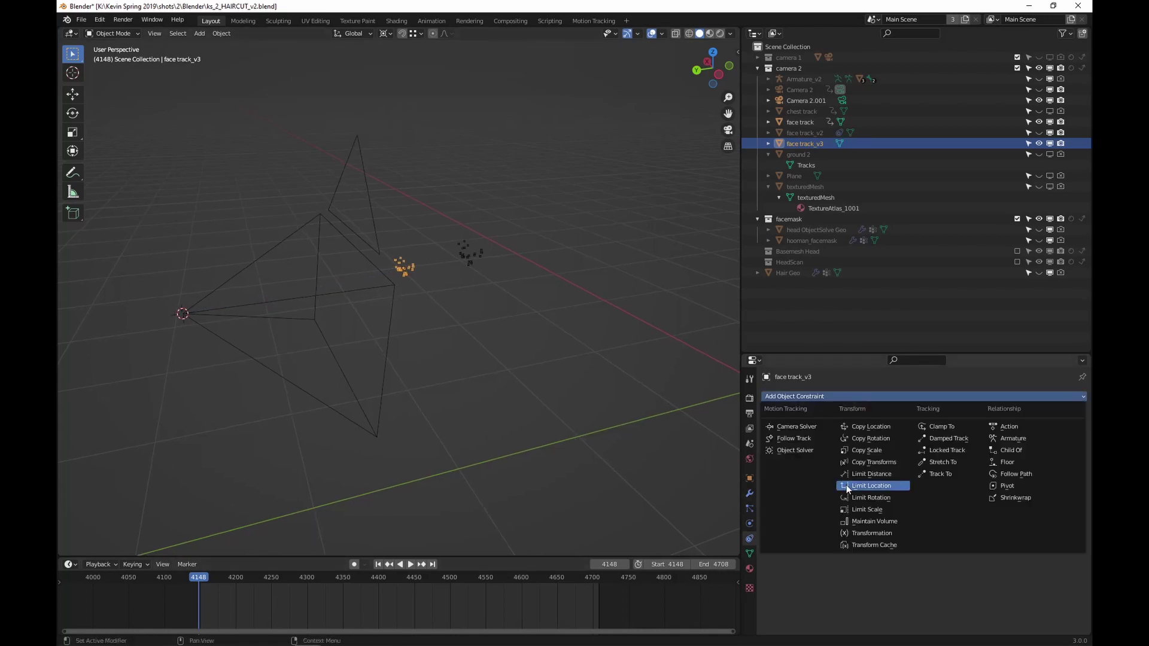
click(807, 451)
click(976, 447)
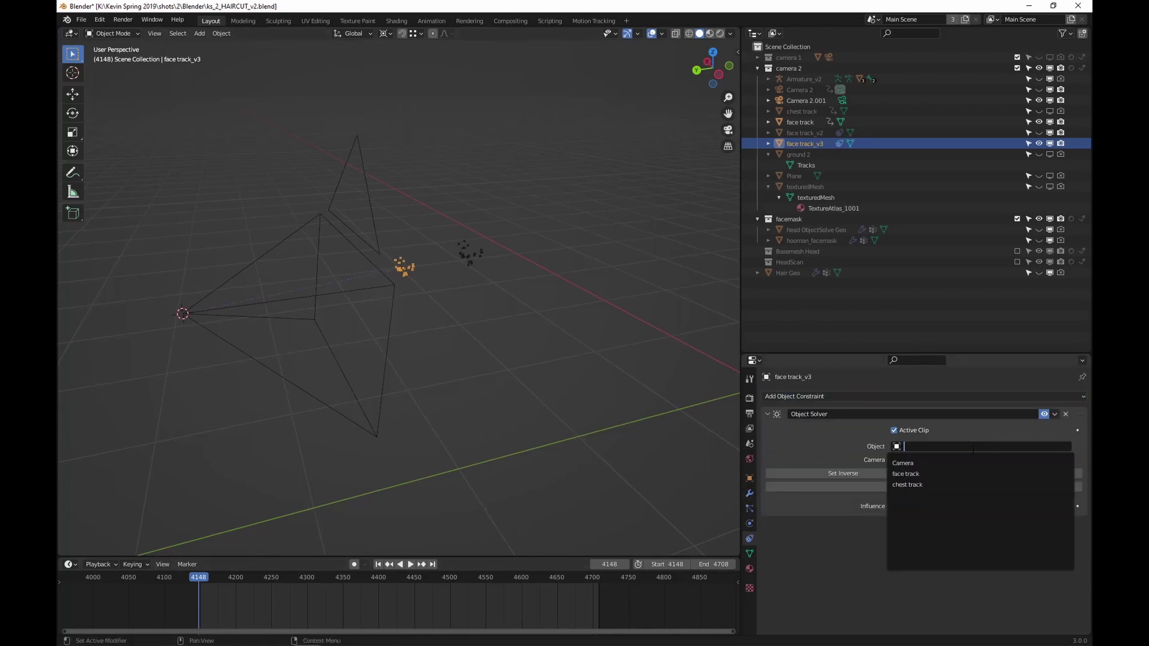
click(921, 473)
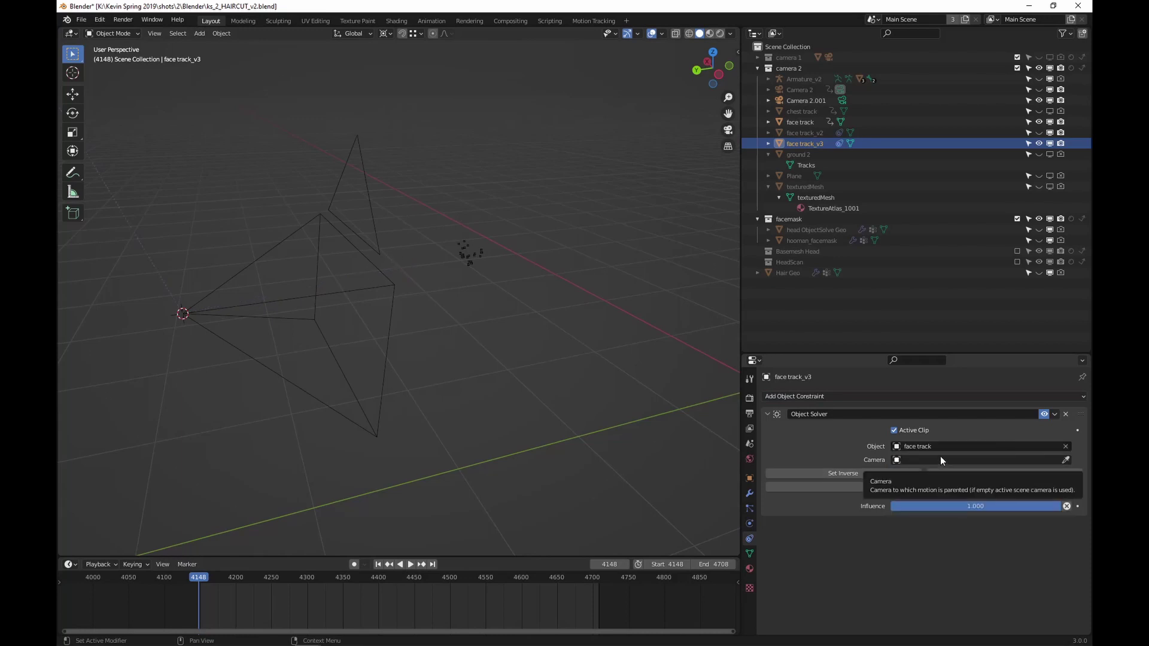
click(935, 461)
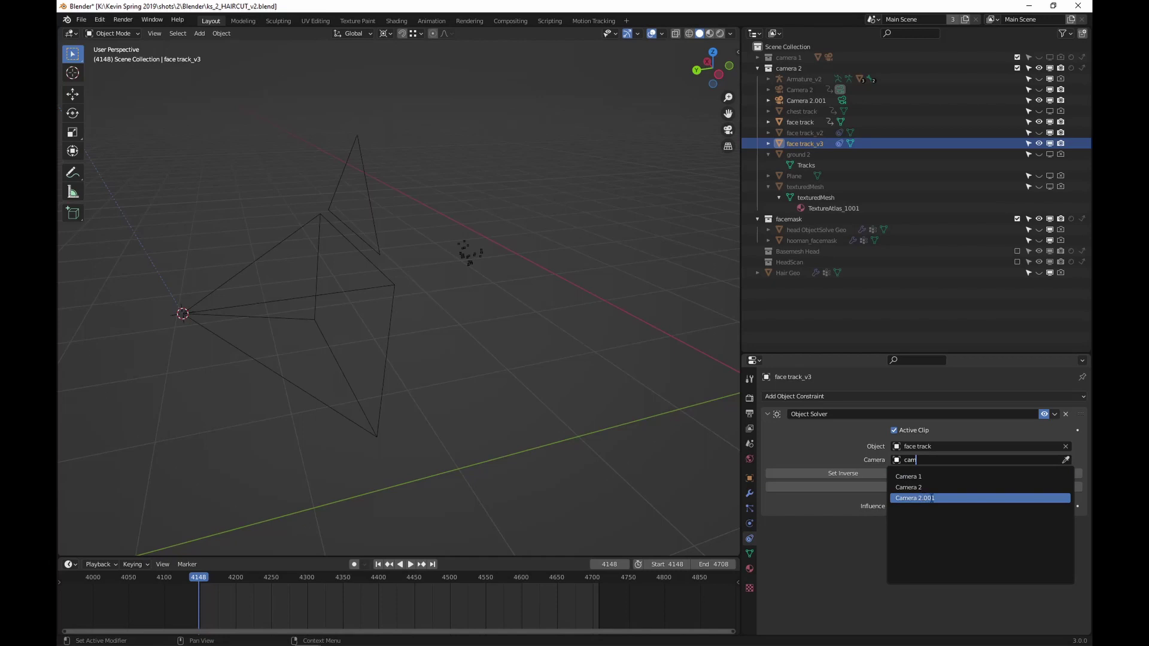
click(932, 498)
click(885, 473)
middle_drag(549, 399, 560, 410)
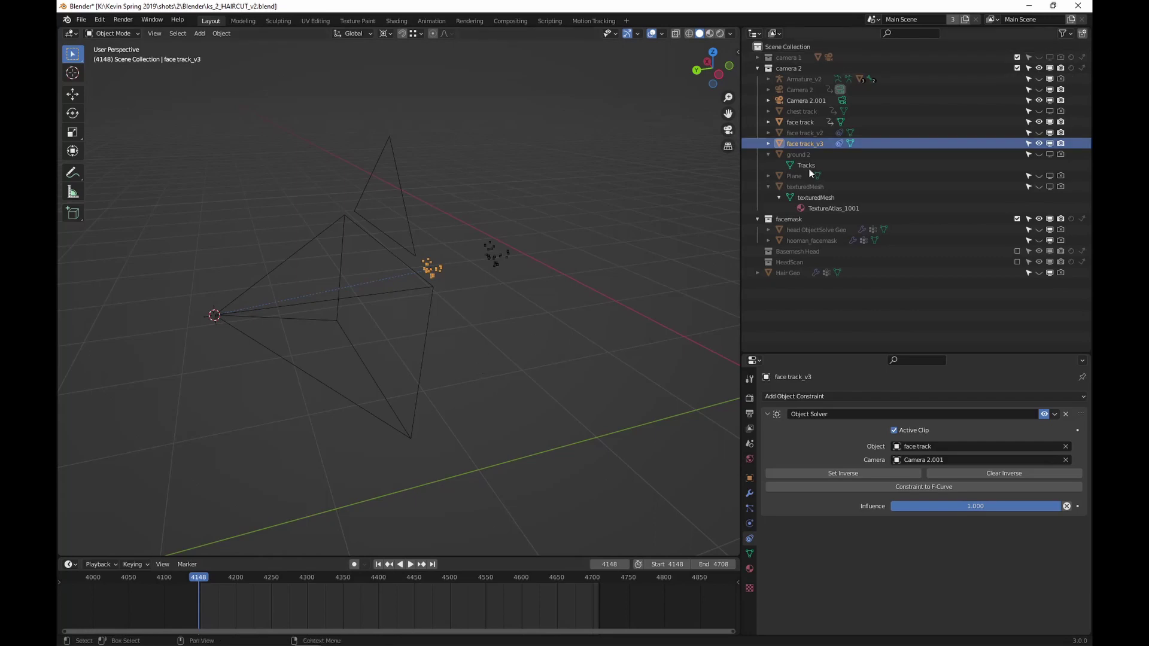
Step: Make Camera 2.001 the active camera, look through it at frame 4389, and hide face track so only face track_v3 shows
click(841, 103)
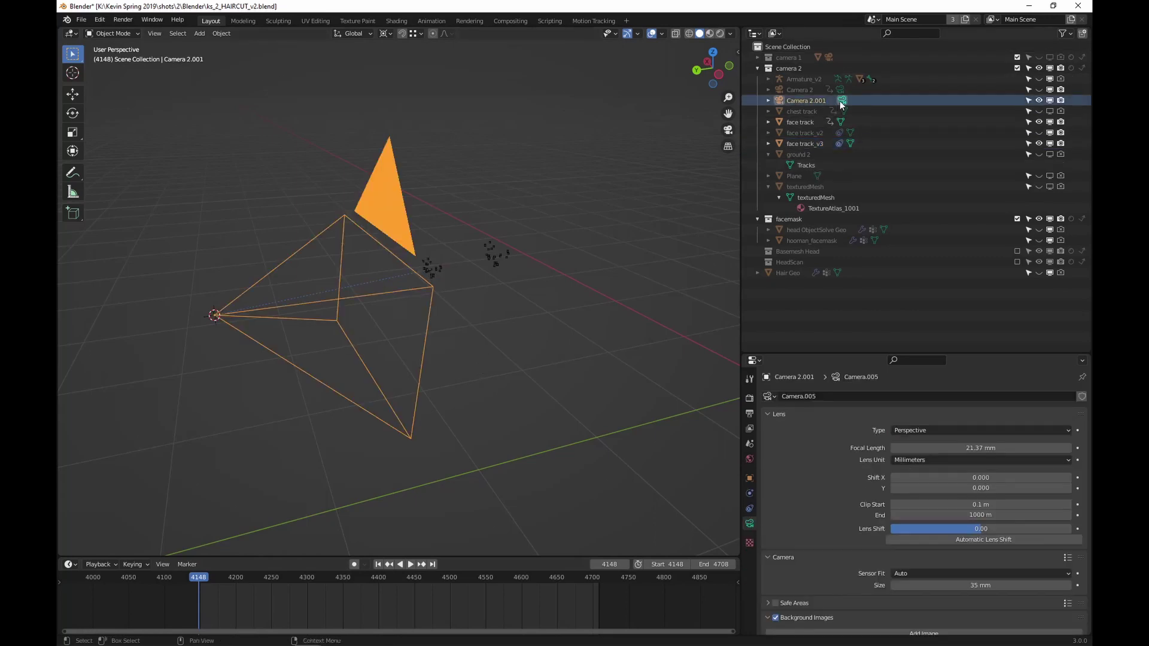
key(KP_0)
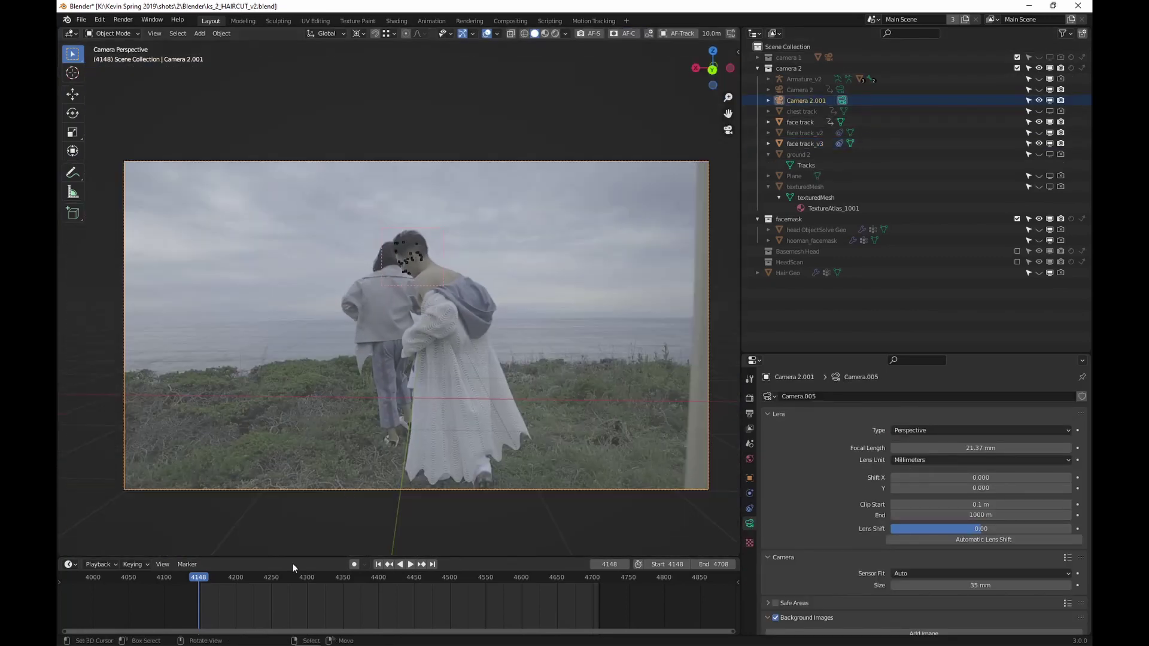
mouse_move(383, 601)
mouse_down()
mouse_move(423, 600)
mouse_move(371, 599)
mouse_up()
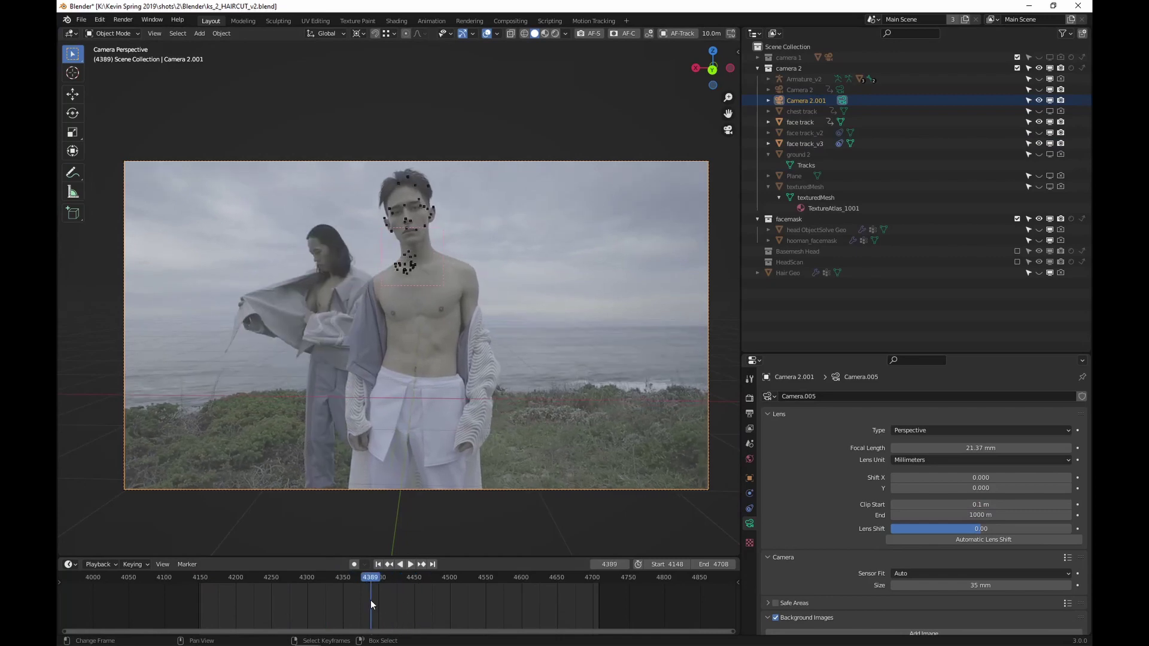
click(419, 267)
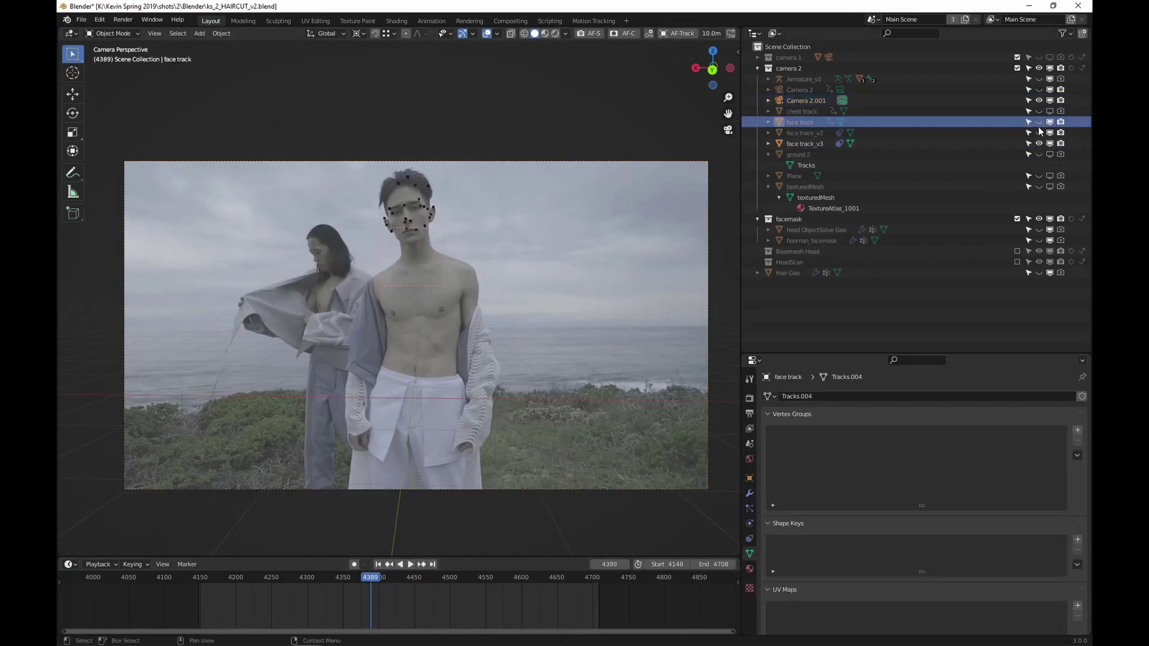
click(416, 200)
Step: Scrub the shot in camera and perspective views to check face track_v3's motion against the static camera, and save the file
drag(267, 603, 495, 589)
middle_drag(550, 351, 483, 346)
scroll(545, 349, down, 3)
key(ctrl+s)
scroll(544, 349, down, 1)
key(KP_0)
scroll(485, 335, down, 10)
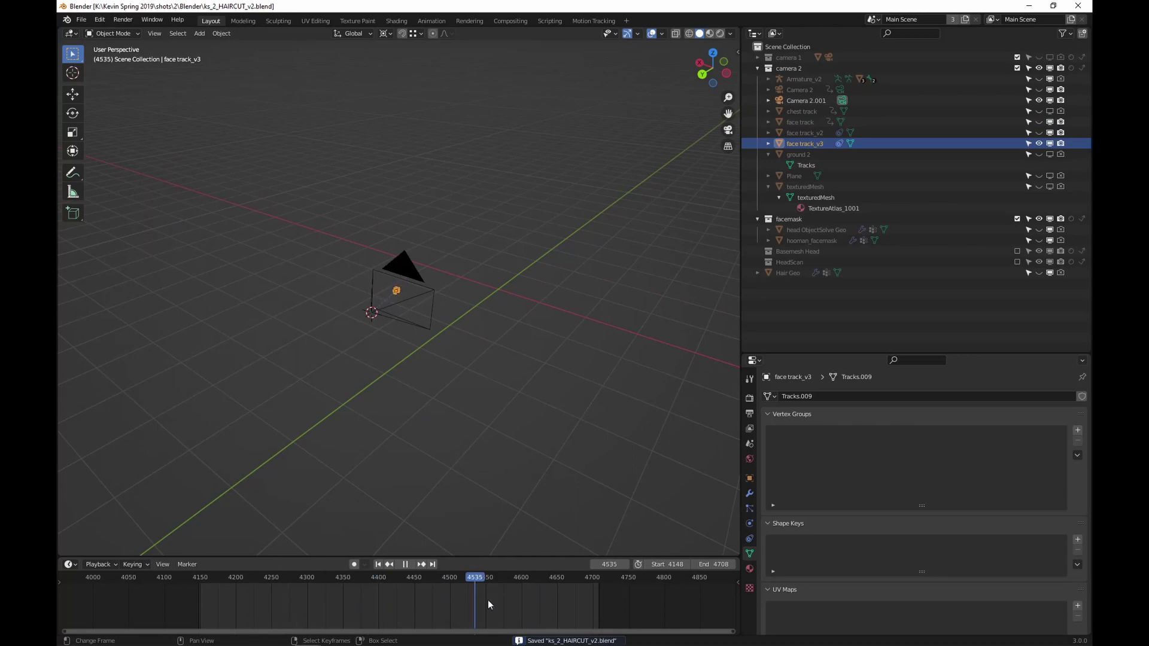
drag(234, 600, 448, 454)
key(ctrl+s)
Step: Bake face track_v3's object action from frame 4148 to 4708 with Visual Keying, Clear Constraints and Clear Parents enabled
key(shift+Left)
middle_drag(410, 210, 382, 206)
scroll(415, 328, up, 5)
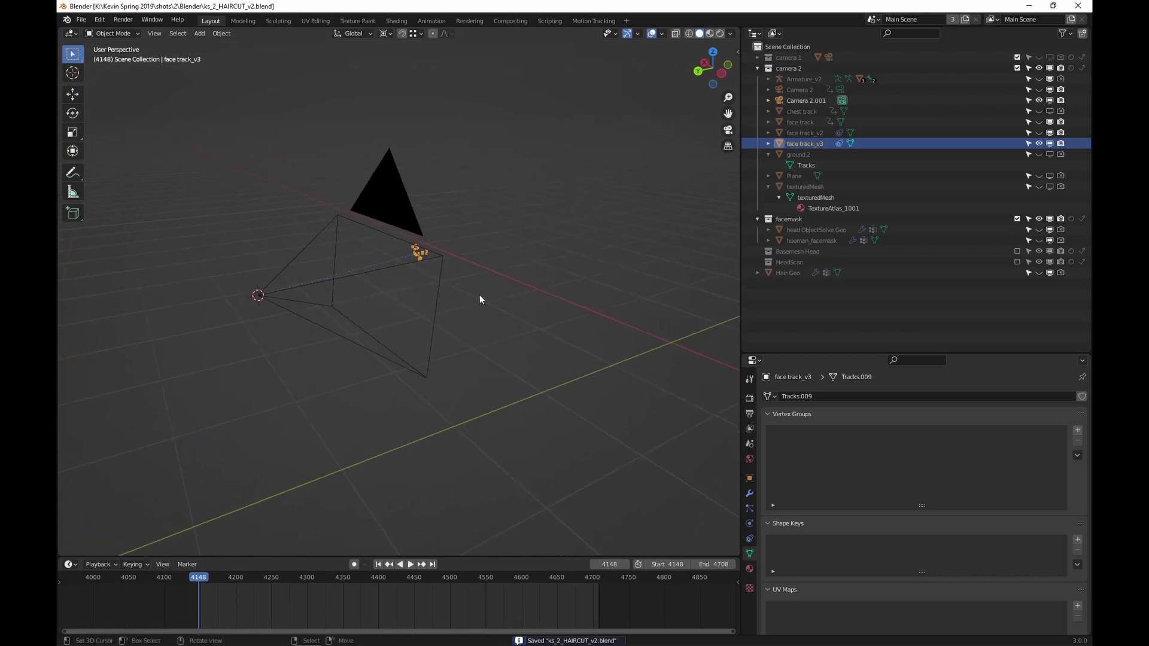
key(F3)
text(bake act)
key(Return)
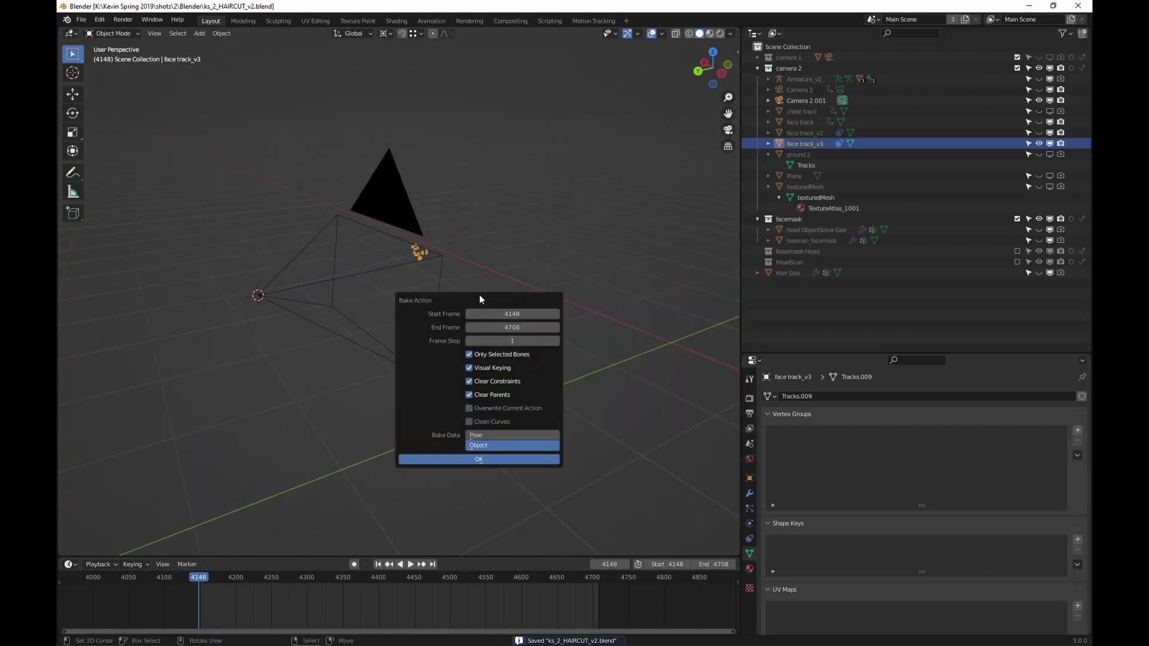
click(465, 457)
middle_drag(436, 316, 426, 365)
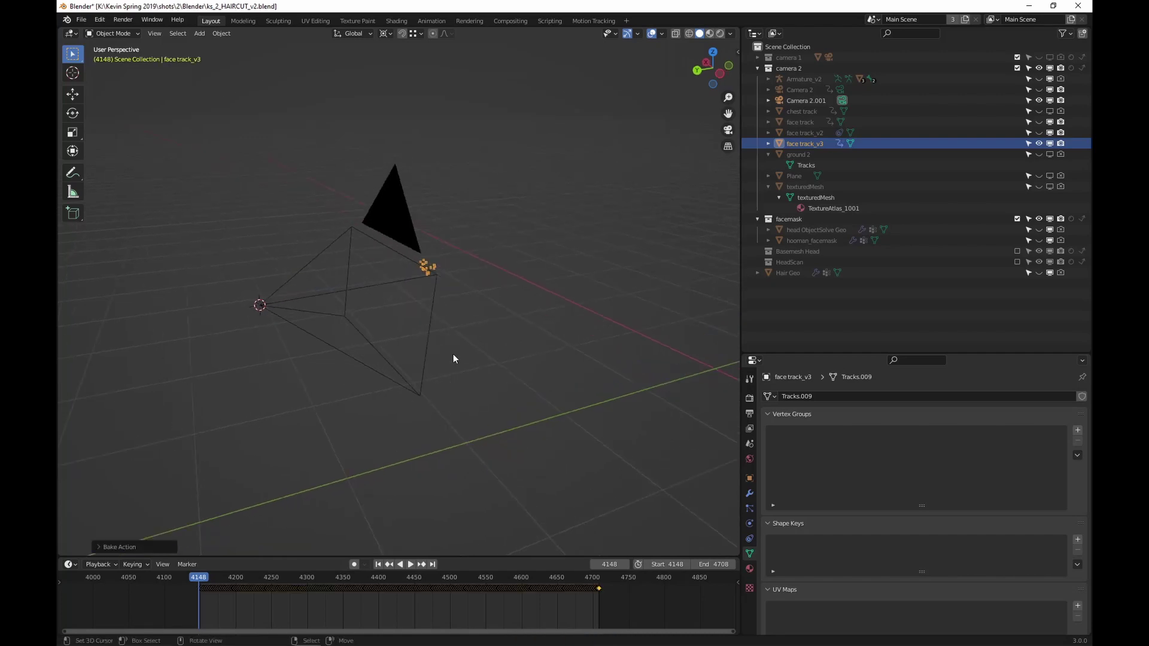
Step: Examine the baked motion of face track_v3 through the camera and in perspective, and save the file
key(KP_0)
mouse_move(416, 617)
mouse_down()
mouse_move(547, 612)
mouse_move(430, 607)
mouse_up()
scroll(446, 246, up, 5)
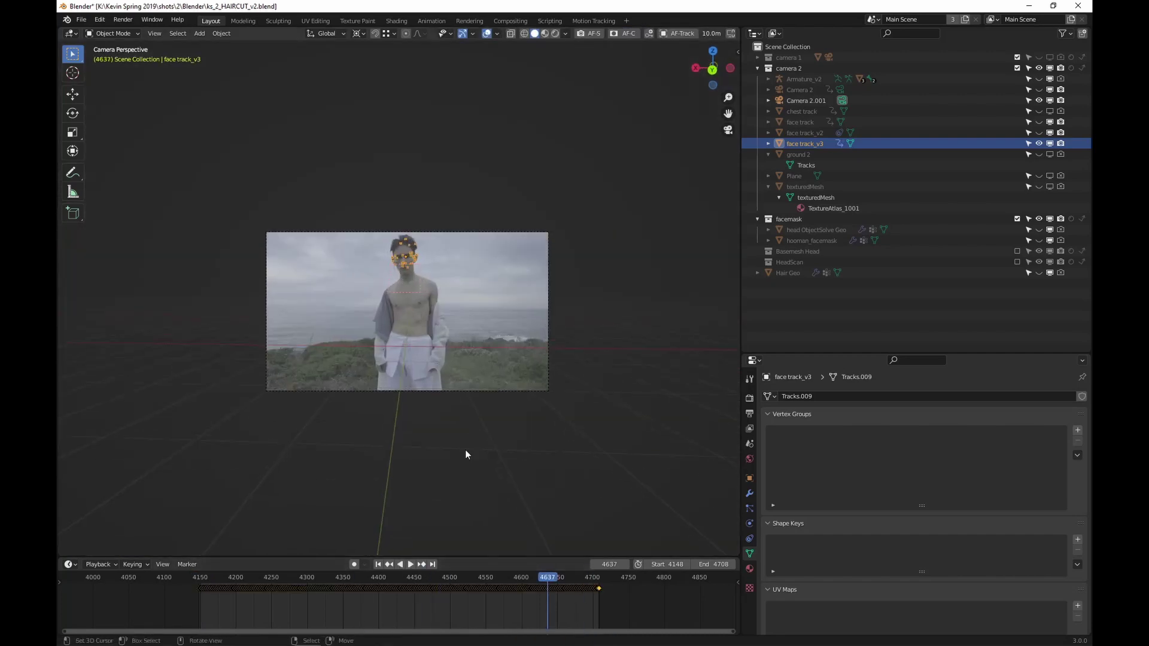
key(ctrl+s)
middle_drag(419, 371, 404, 298)
scroll(383, 299, down, 8)
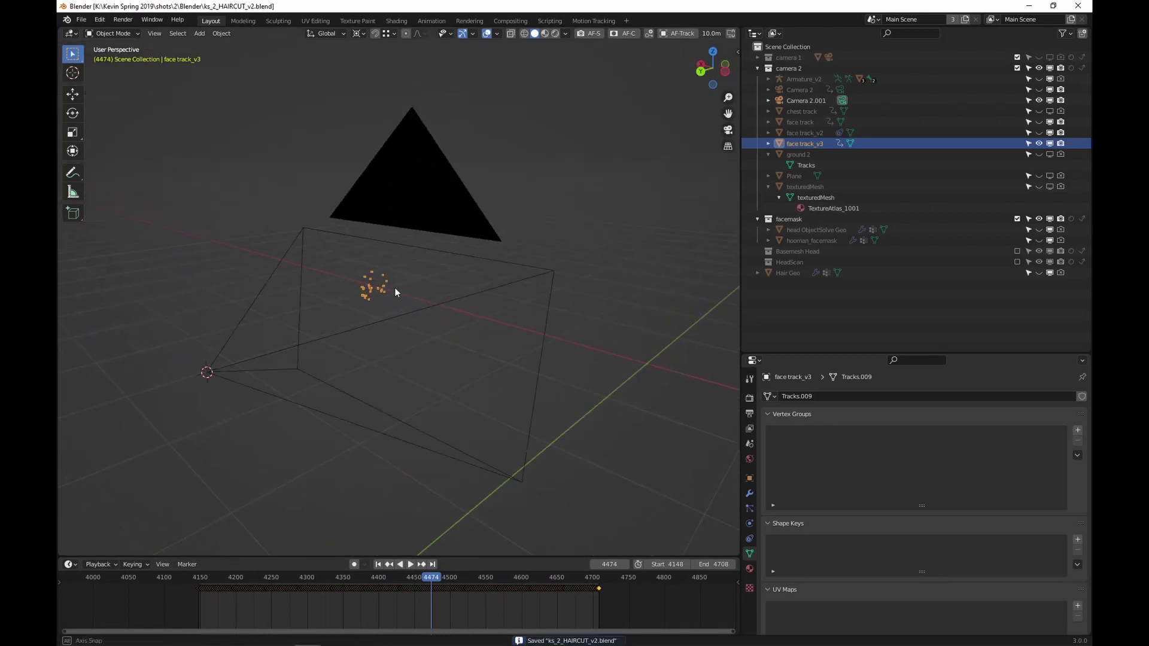
scroll(389, 291, down, 3)
middle_drag(390, 288, 411, 253)
Step: Return to the first frame, save the file, and snap the 3D cursor to Camera 2.001
key(shift+Left)
key(ctrl+s)
right_click(413, 253)
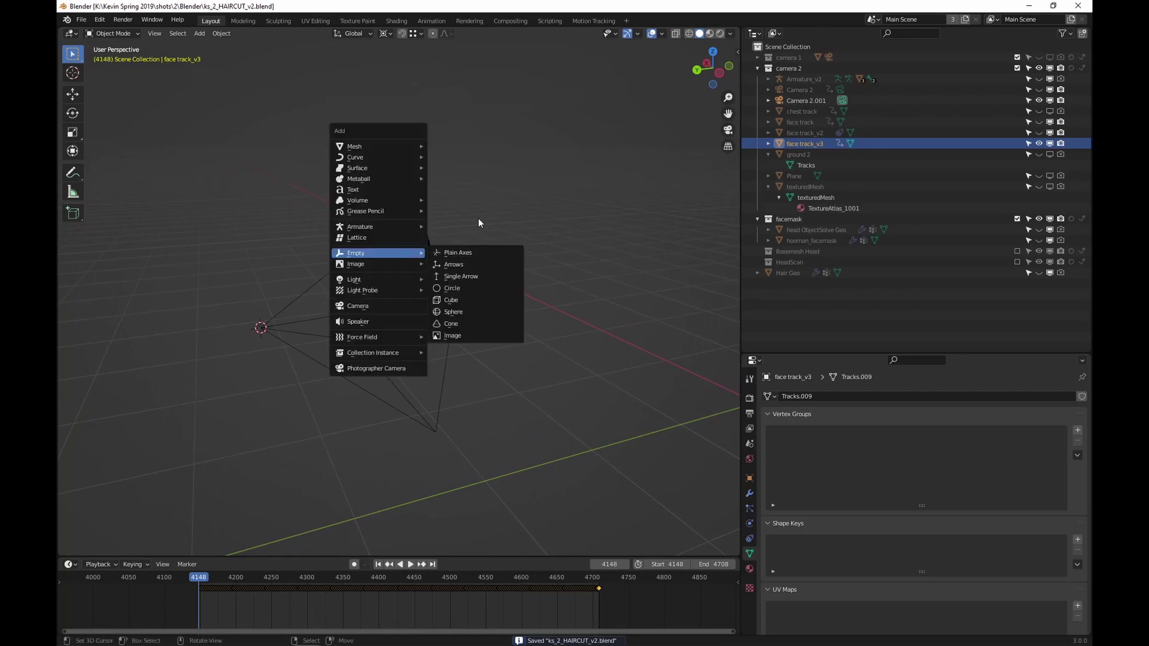
click(409, 225)
key(shift+s)
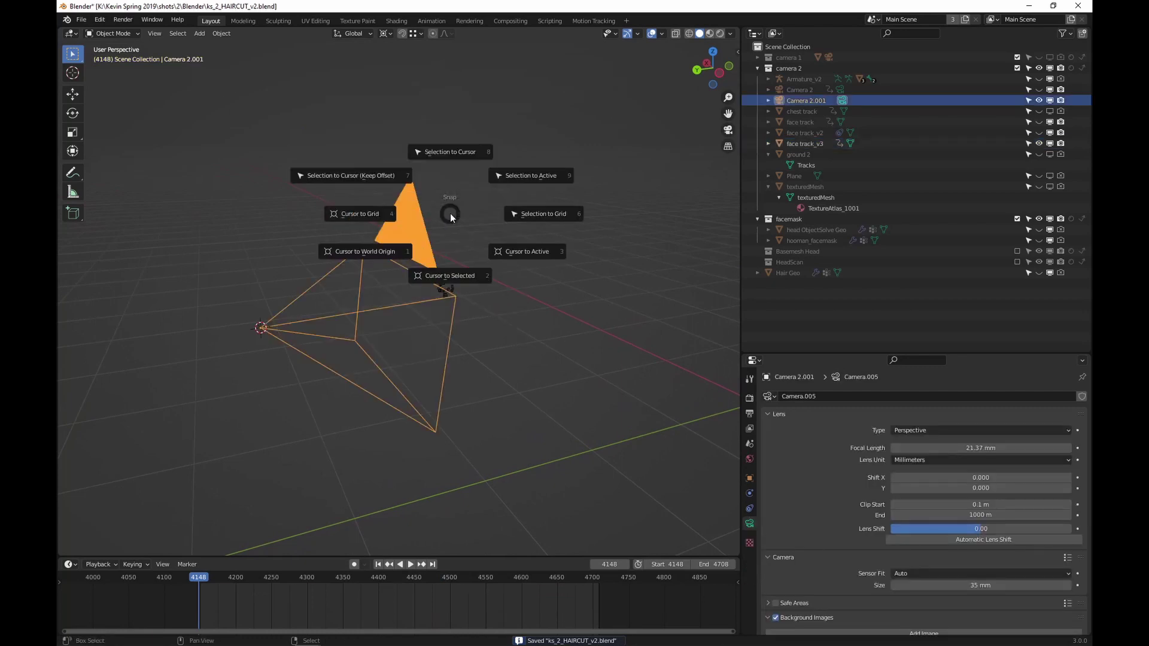
click(450, 276)
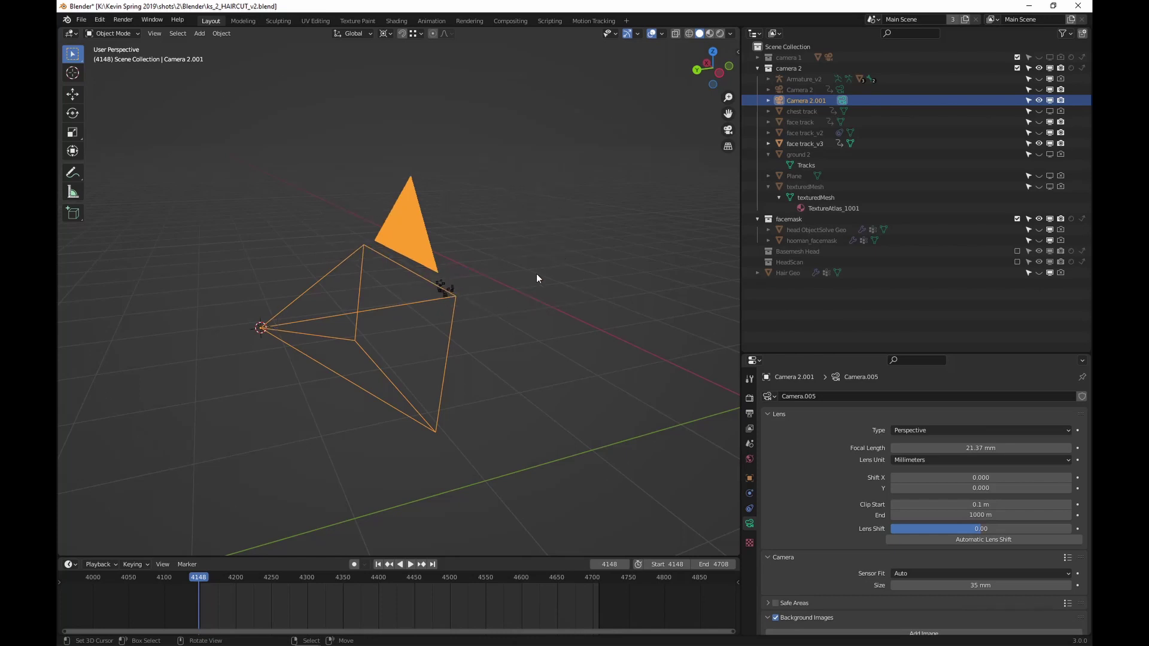
Step: Add a Plain Axes empty at the camera's origin and save the file
key(shift+a)
mouse_move(539, 277)
click(592, 274)
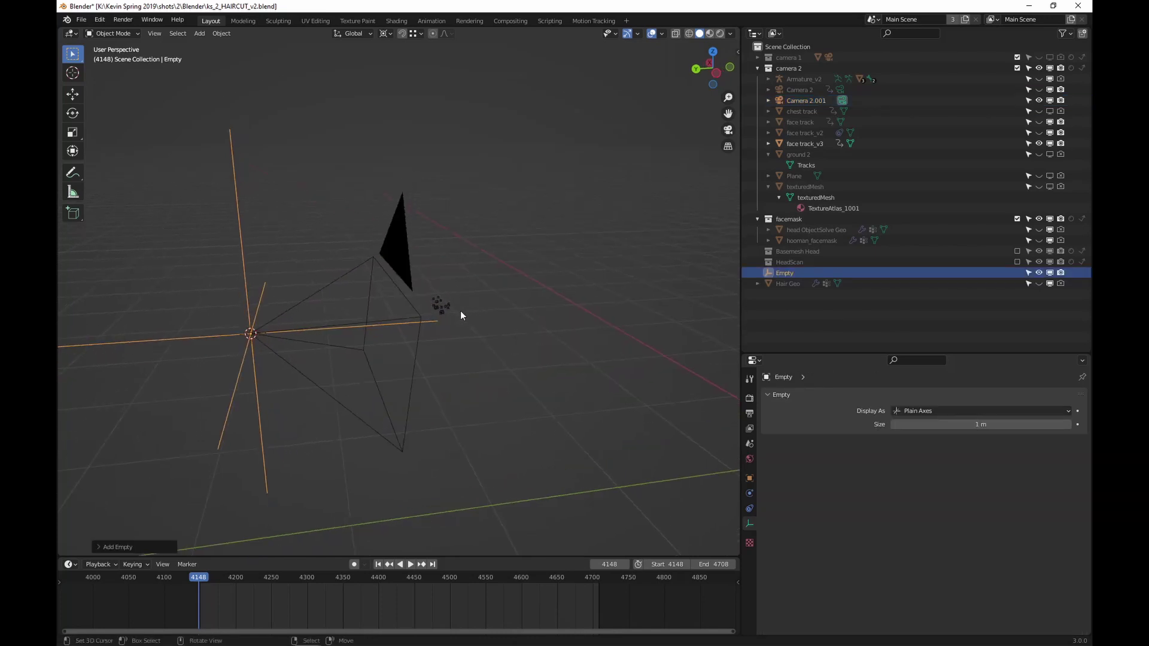
key(ctrl+s)
middle_drag(461, 312, 451, 315)
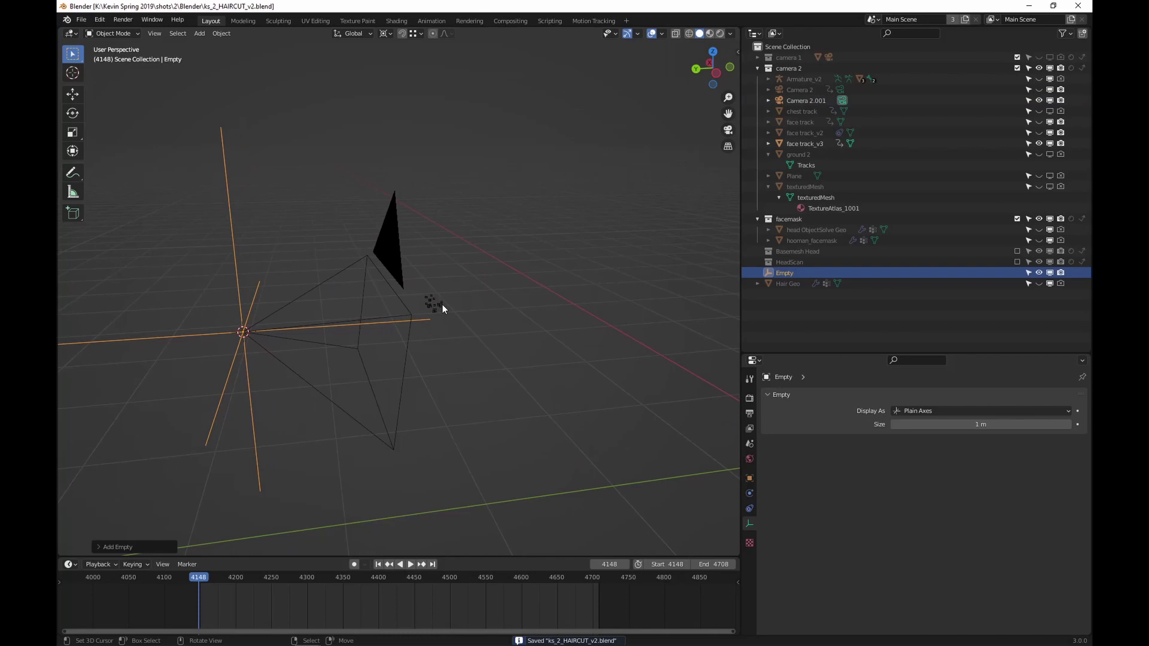
Step: Parent face track_v3 to the new empty
click(443, 304)
shift+click(235, 245)
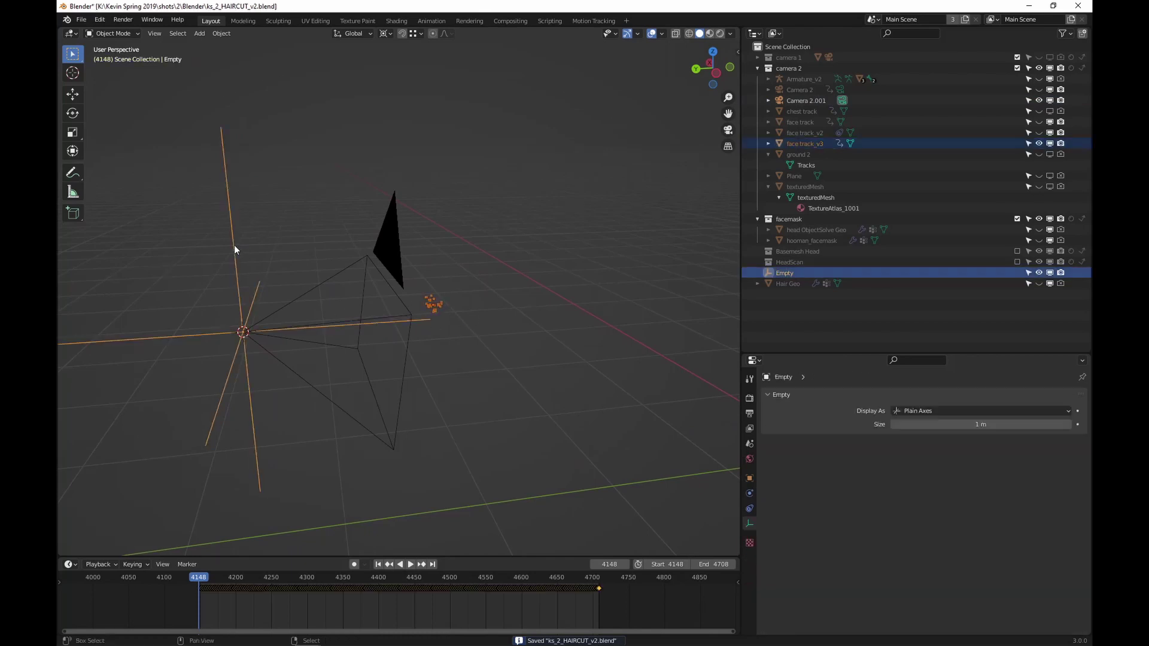
key(ctrl+p)
click(234, 245)
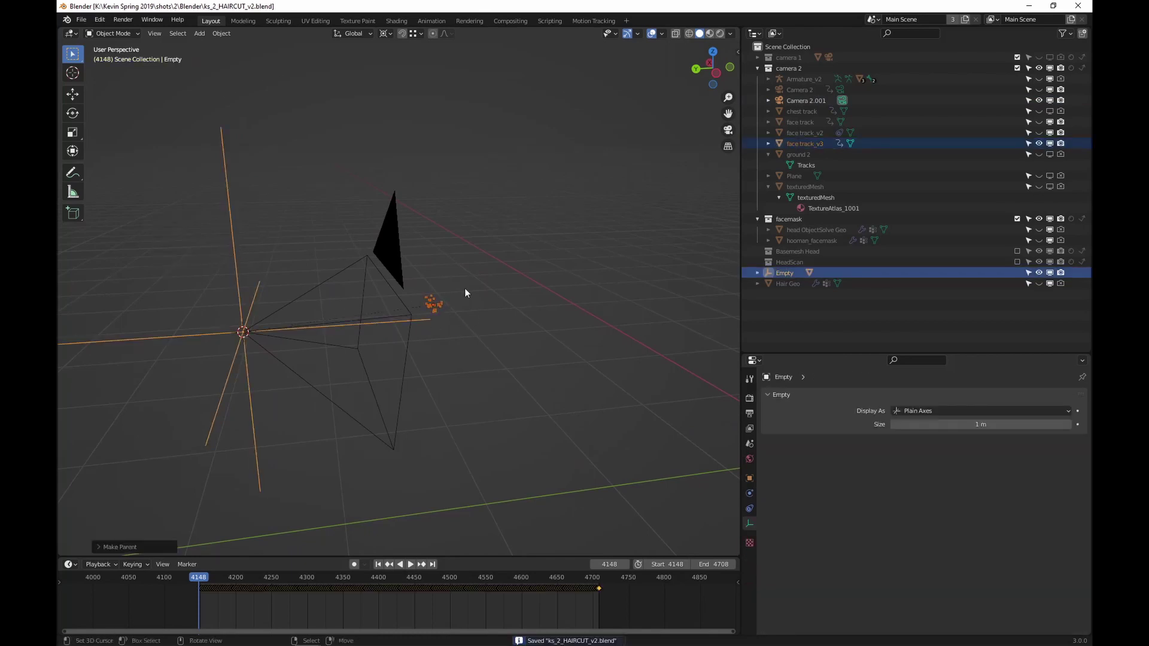
Step: Unhide face track, scale up the empty until face track_v3 lines up with it, and save the file
middle_drag(462, 289, 479, 284)
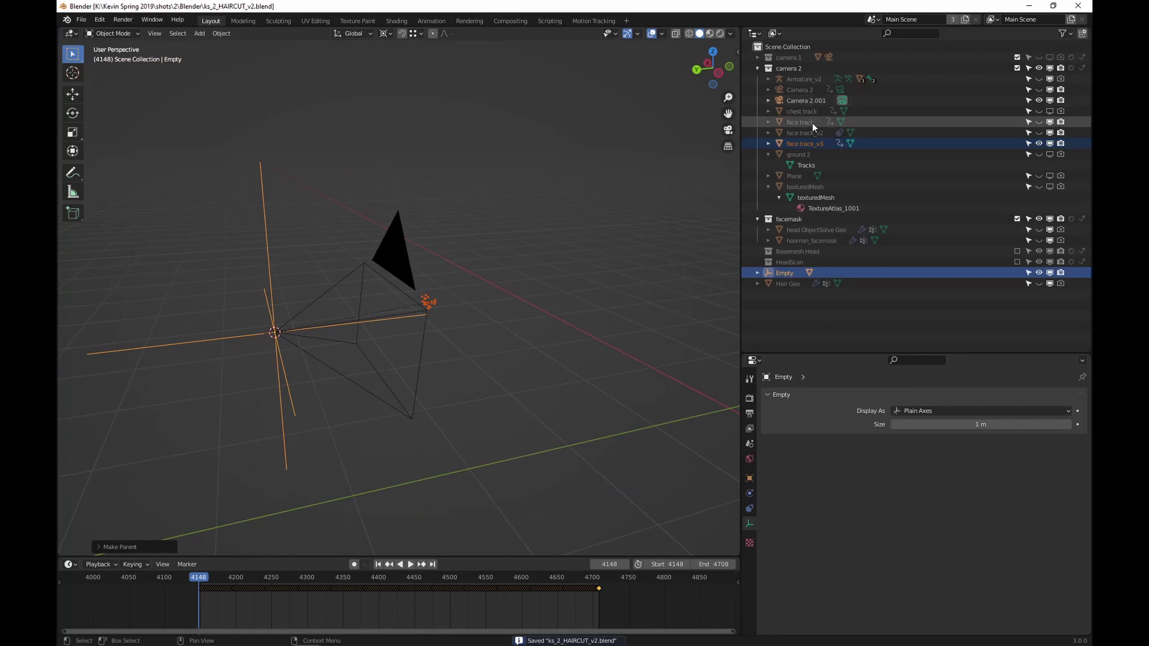
click(813, 123)
scroll(473, 293, up, 3)
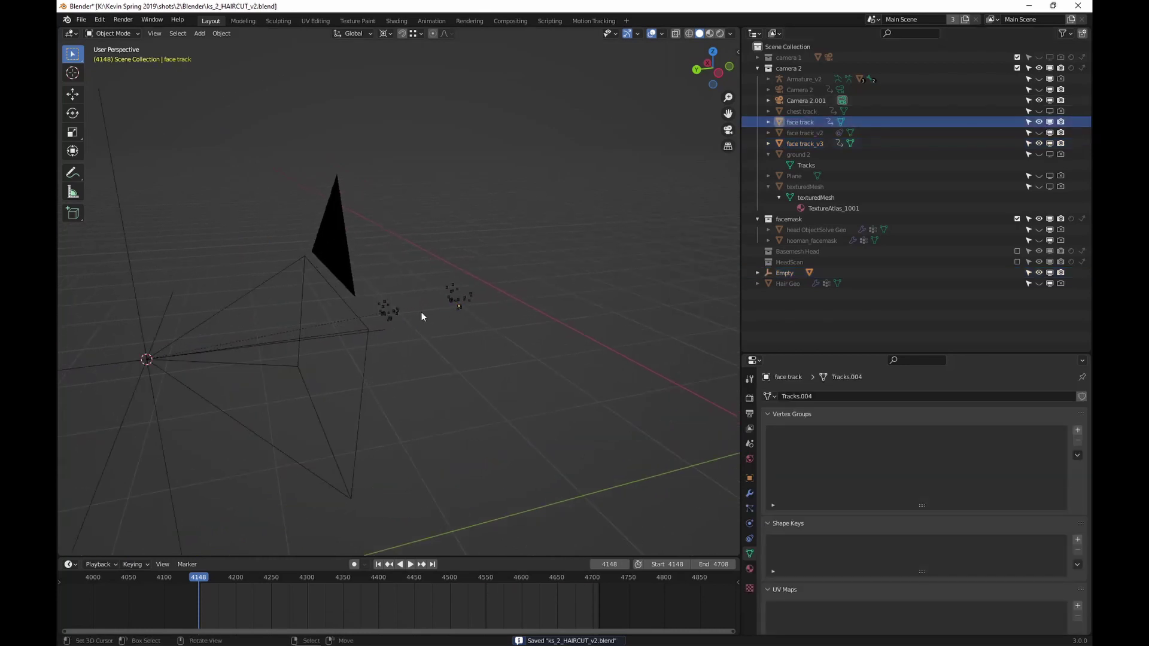
click(308, 319)
key(s)
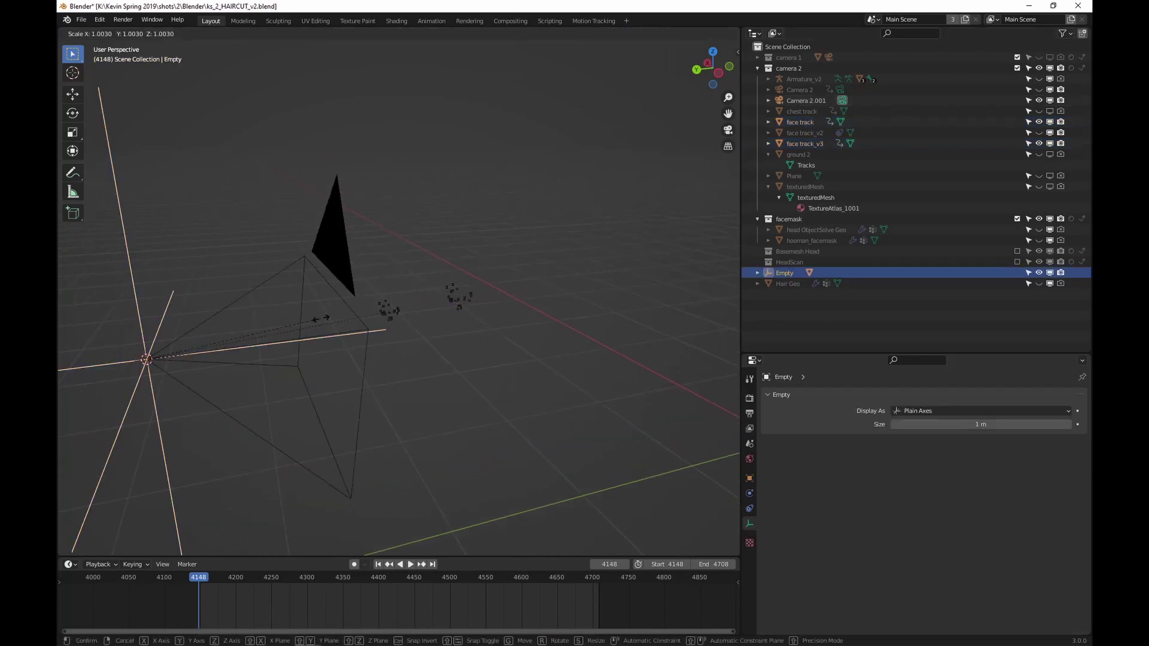
click(402, 289)
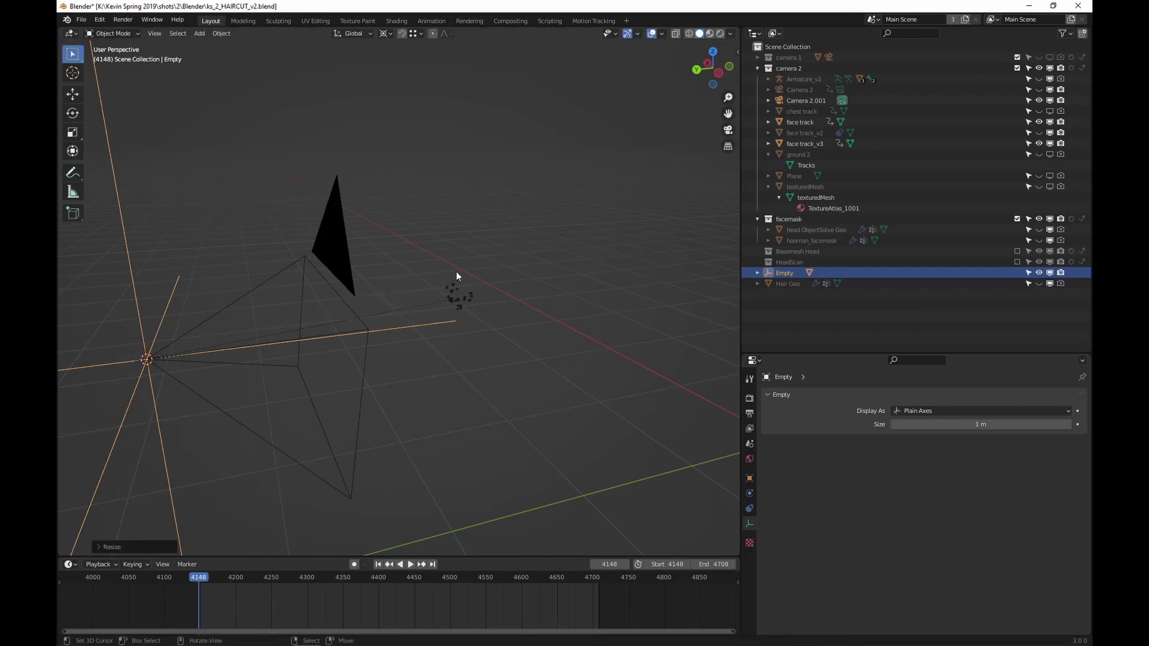
key(ctrl+s)
Step: Check the scaled track through the camera across the shot, hide face track, save the file, and return to the first frame
ctrl+middle_drag(456, 271, 567, 269)
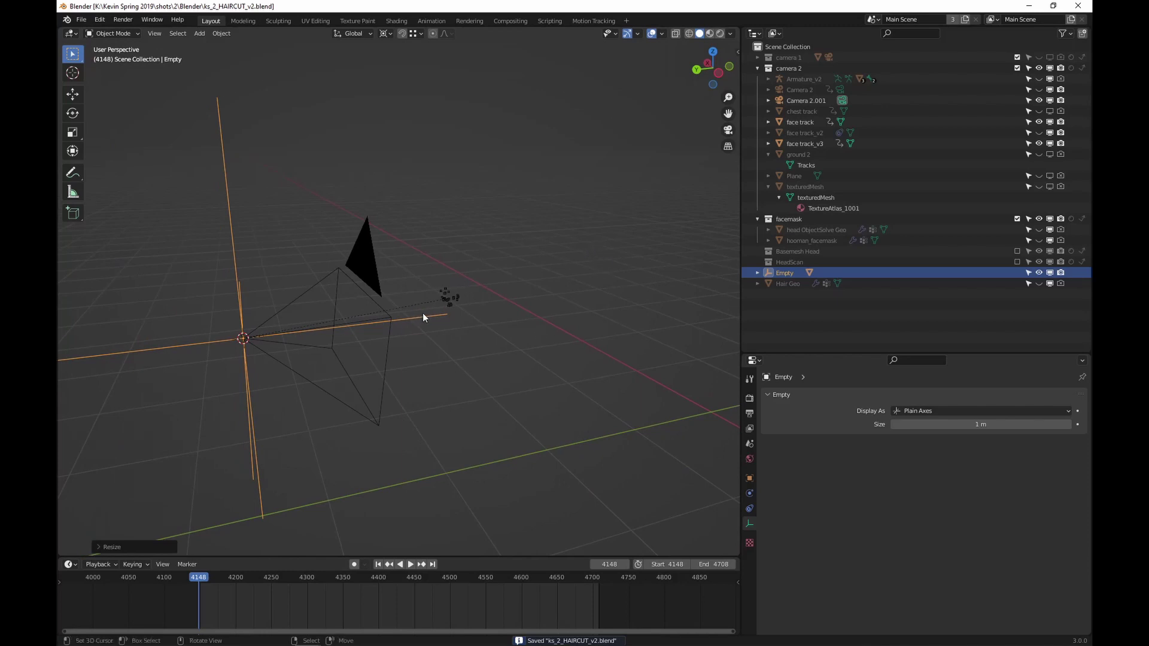
key(KP_0)
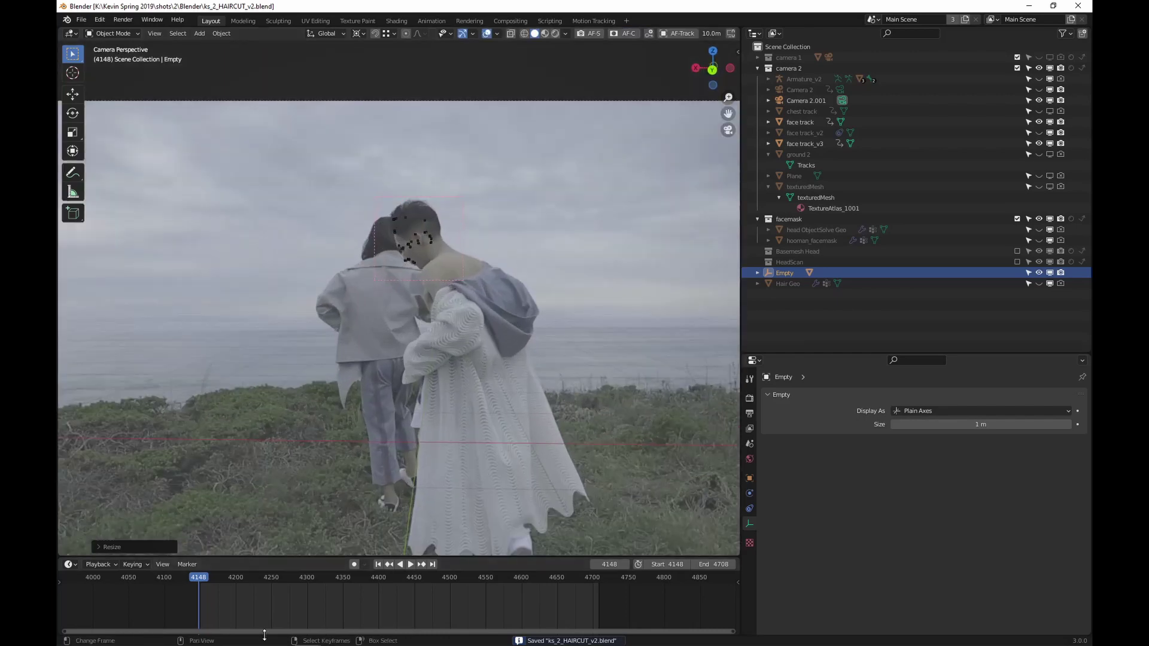
drag(262, 605, 321, 605)
click(1039, 121)
key(ctrl+s)
key(shift+Left)
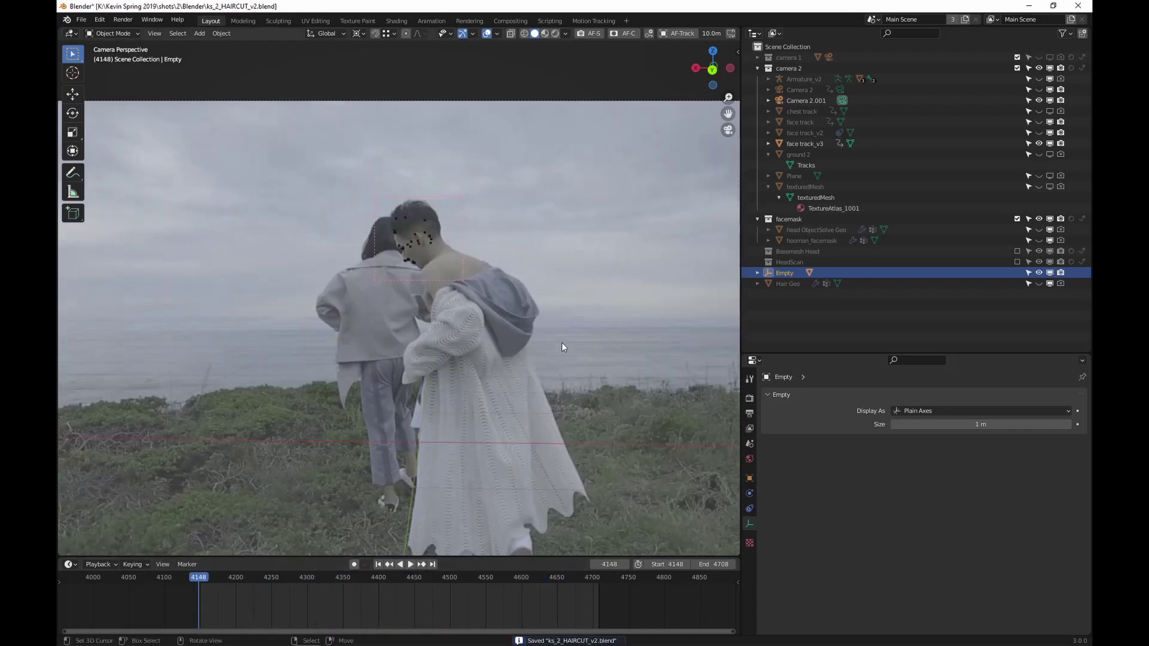
Step: Toggle face track's visibility in the perspective view to compare its position with face track_v3, leaving it shown
middle_drag(561, 345, 736, 219)
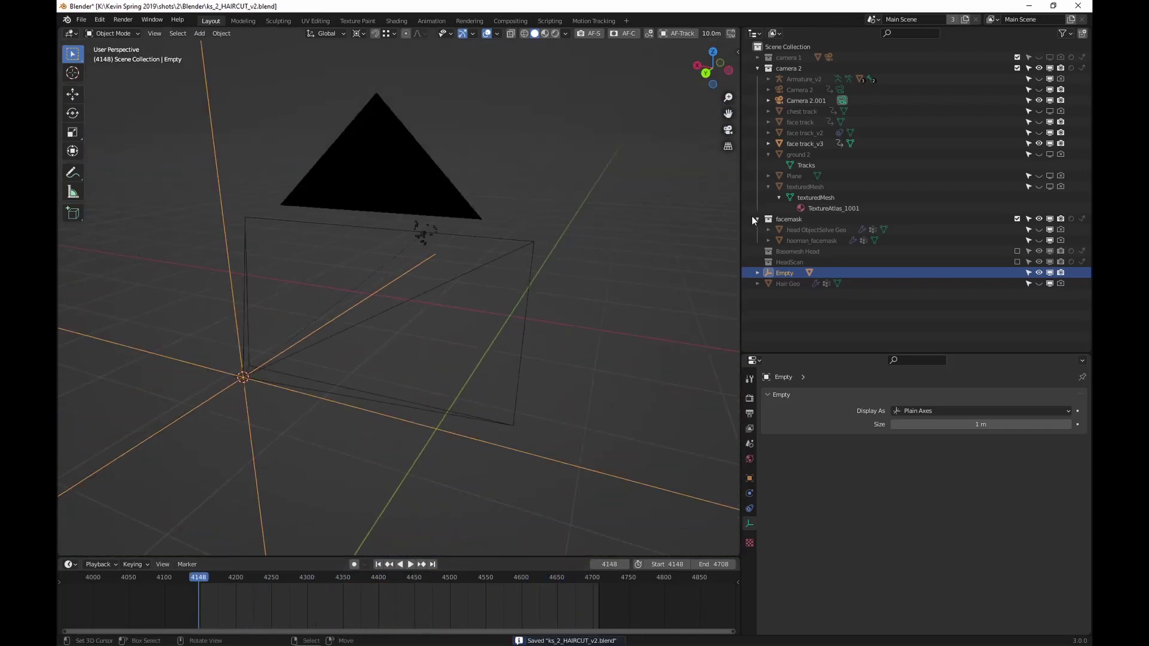
click(1041, 123)
click(1041, 123)
click(1041, 123)
middle_drag(536, 221, 530, 261)
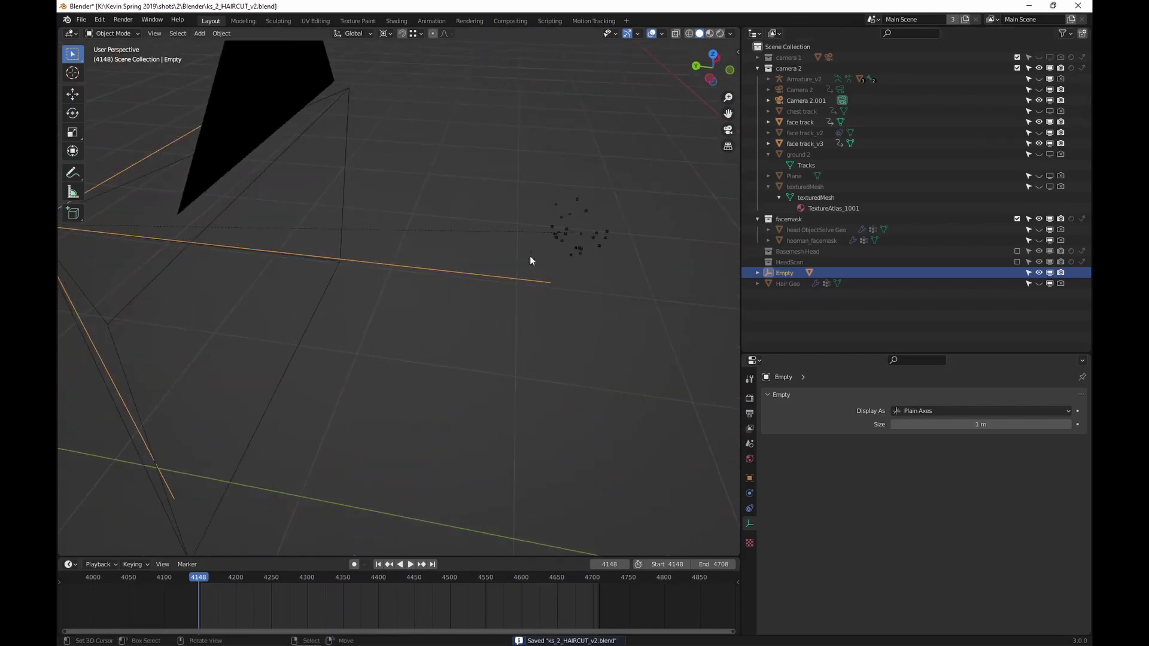
Step: Hide and reshow face track to compare the point clouds up close, and select face track_v3
scroll(530, 257, up, 1)
click(1039, 122)
click(1039, 122)
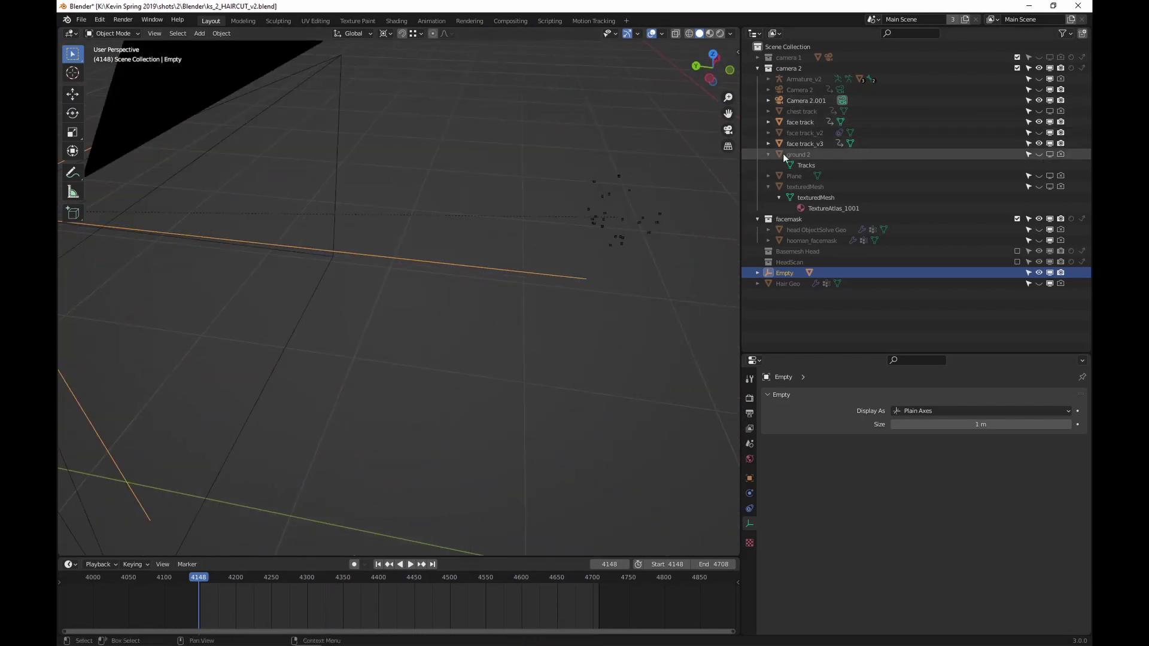
click(612, 194)
click(612, 195)
click(612, 194)
right_click(612, 192)
right_click(612, 192)
right_click(612, 191)
right_click(612, 192)
right_click(612, 192)
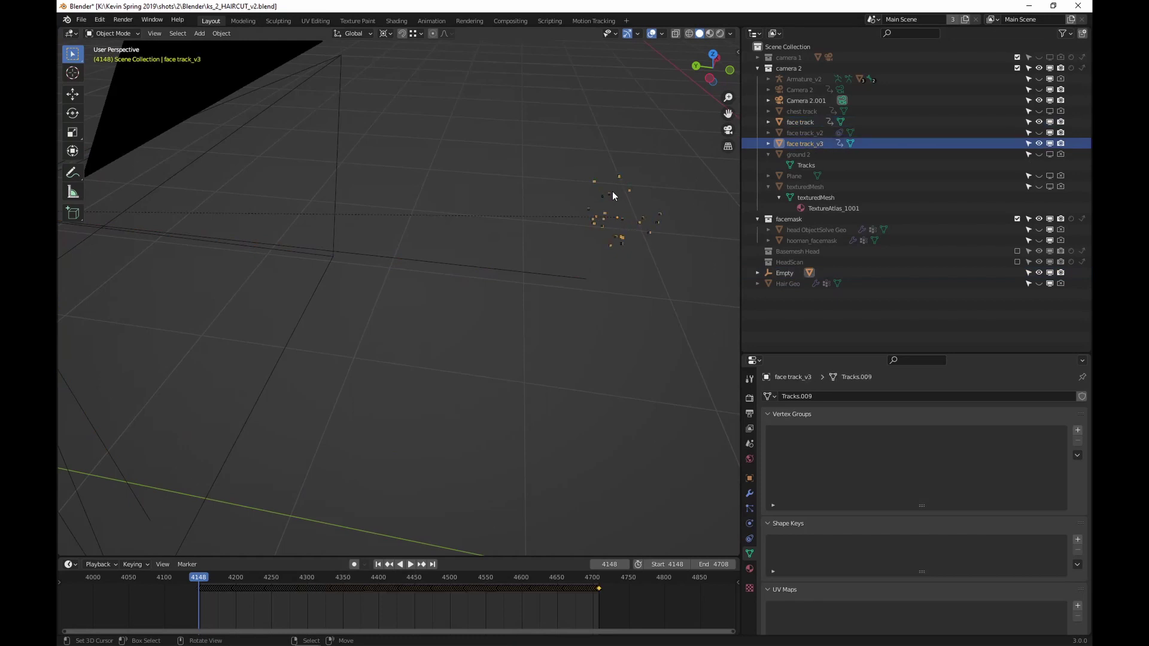
Step: Snap the 3D cursor to the selected face track_v3 to locate its origin
key(ctrl+z)
key(ctrl+z)
key(ctrl+z)
key(ctrl+z)
middle_drag(612, 191, 567, 232)
key(KP_Decimal)
key(shift+s)
click(571, 312)
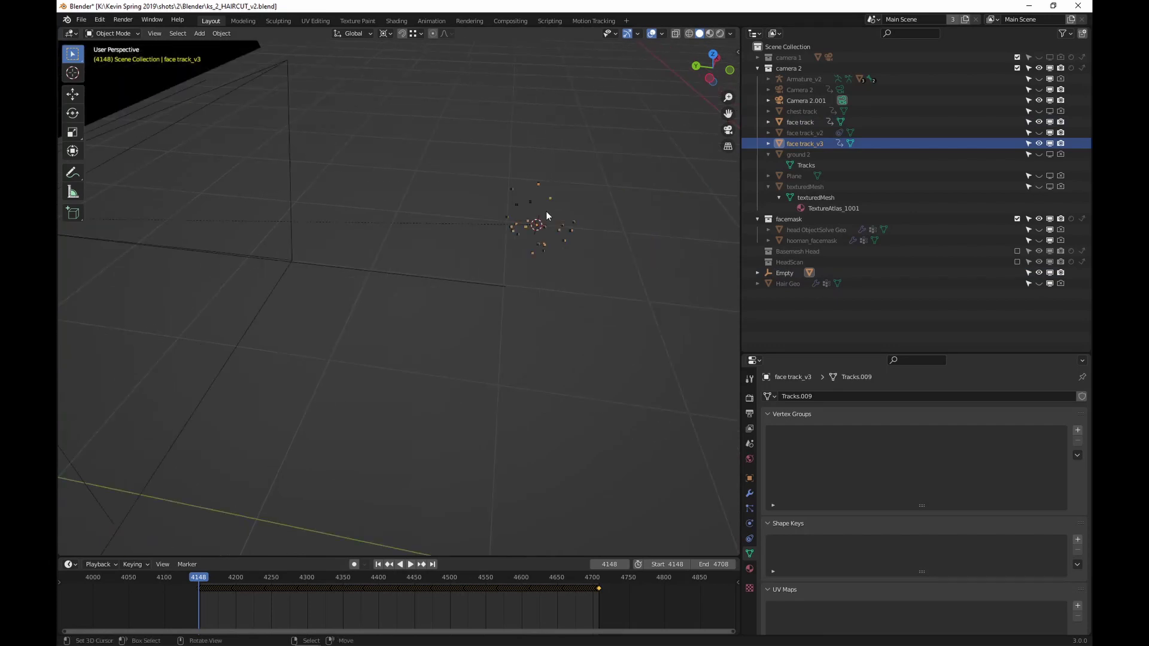
Step: Snap the 3D cursor to face track's origin for comparison, return it to face track_v3, and save the file
click(541, 188)
key(shift+s)
click(561, 267)
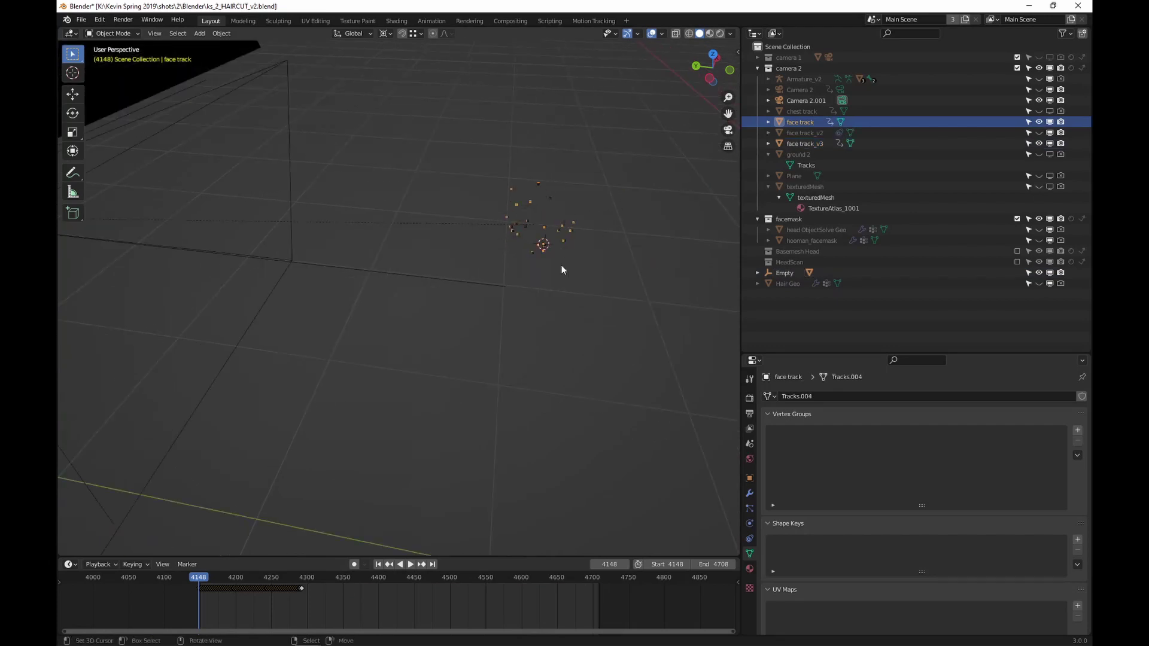
right_click(553, 208)
right_click(553, 204)
key(shift+s)
click(627, 234)
scroll(616, 231, down, 5)
middle_drag(533, 239, 413, 264)
key(ctrl+s)
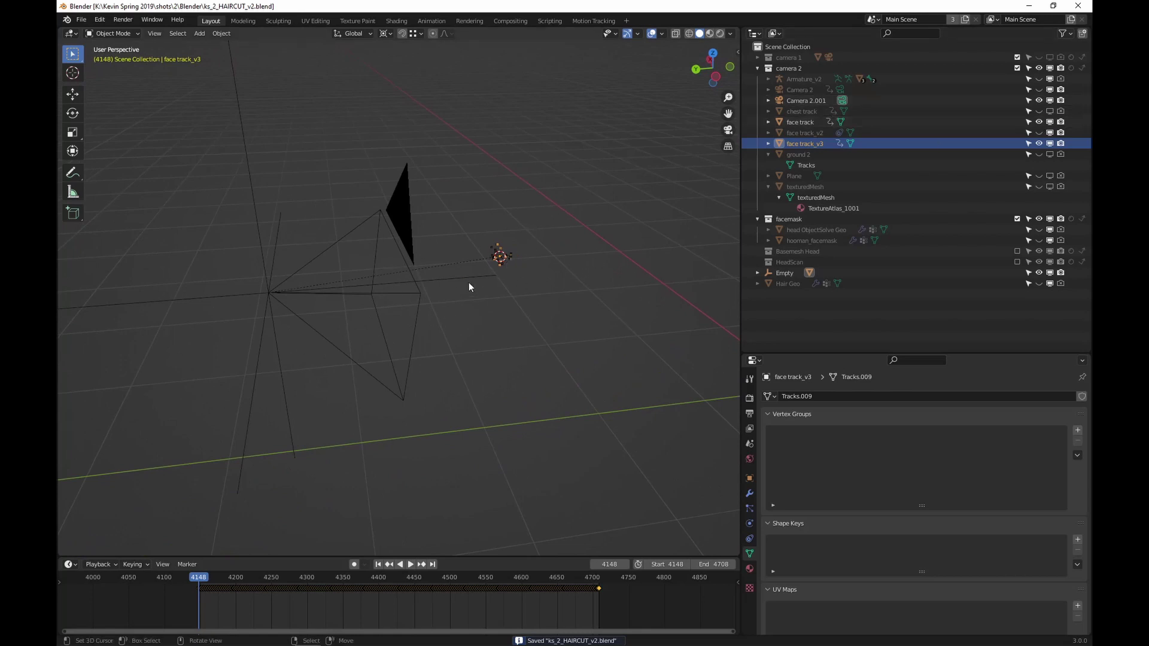
Step: Hide face track and bake face track_v3's object action over frames 4148 to 4708 with visual keying, clearing constraints and parents
middle_drag(508, 277, 484, 276)
drag(1041, 128, 1038, 133)
middle_drag(659, 231, 485, 277)
key(F3)
text(bake)
key(Return)
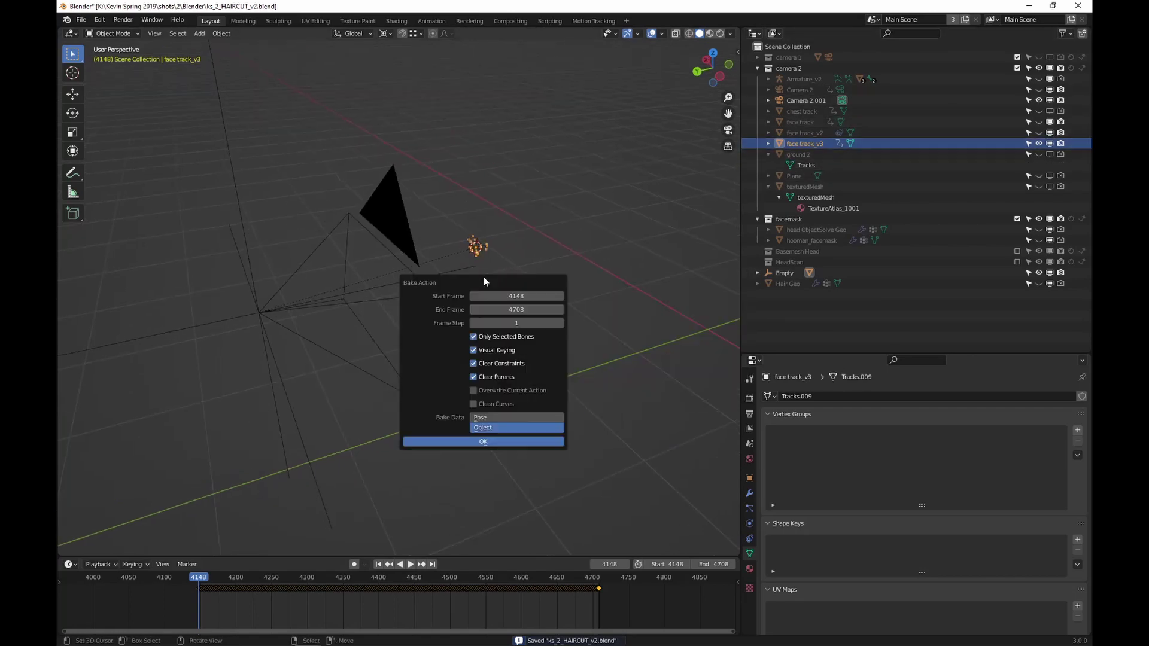
click(469, 441)
Step: Delete the scaling empty, play the shot through the camera to check the baked track, and save the file
middle_drag(494, 296, 490, 287)
click(250, 226)
key(x)
click(539, 226)
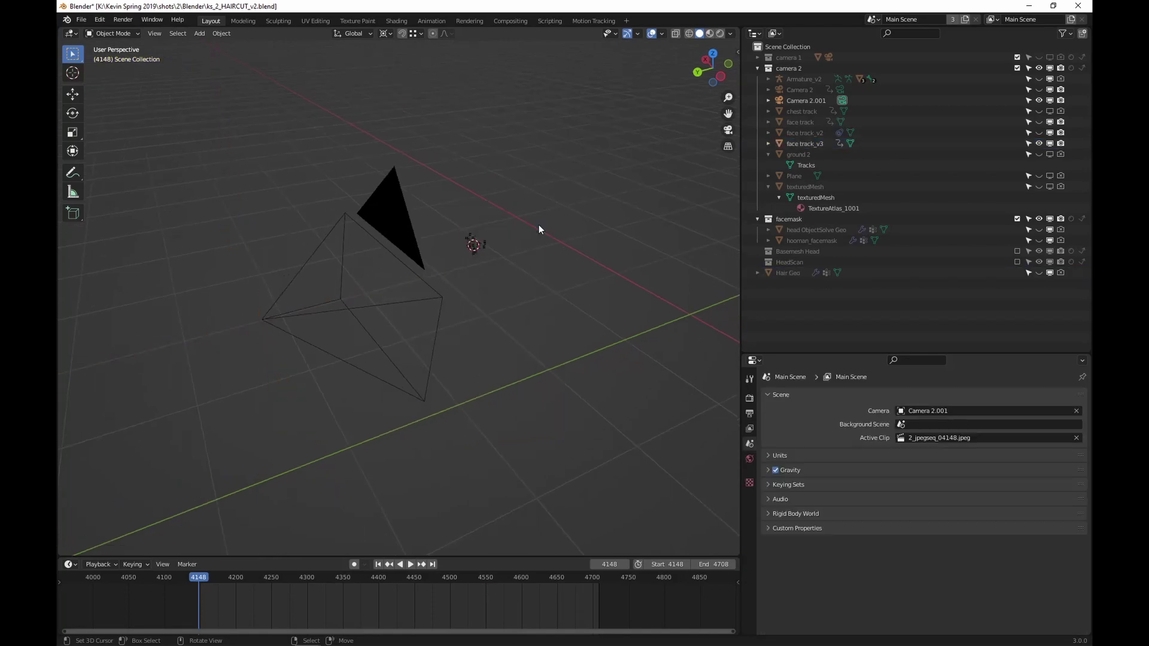
key(KP_0)
key(space)
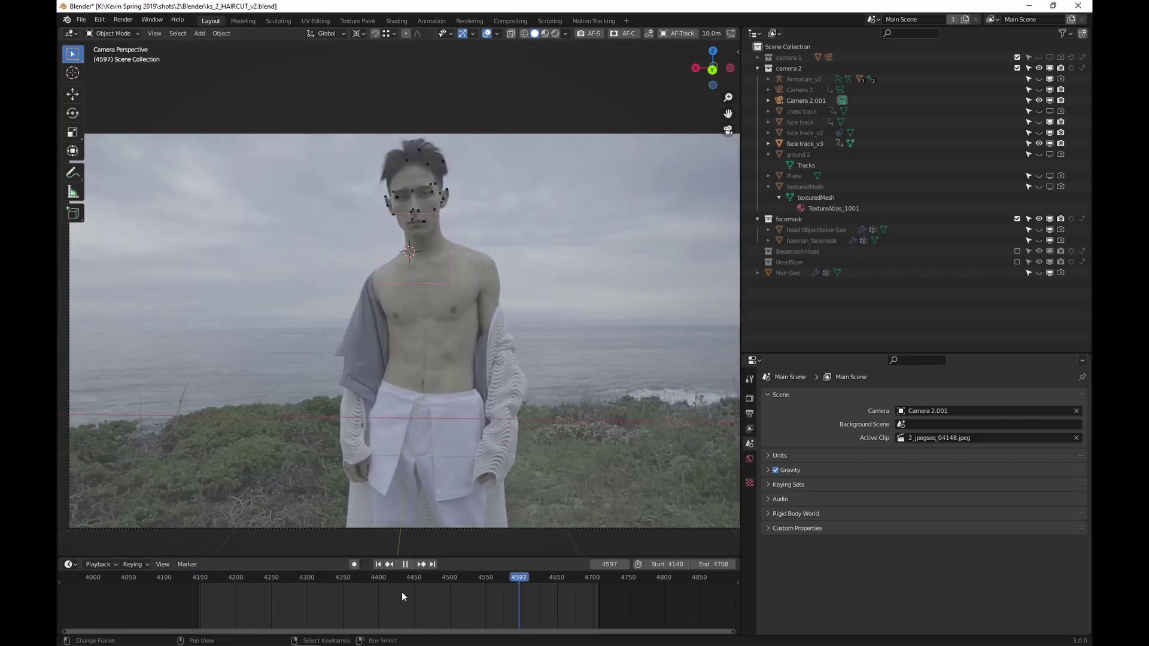
key(ctrl+s)
key(Escape)
Step: Delete the static duplicate camera, Camera 2.001
middle_drag(498, 328, 481, 242)
click(517, 235)
click(346, 205)
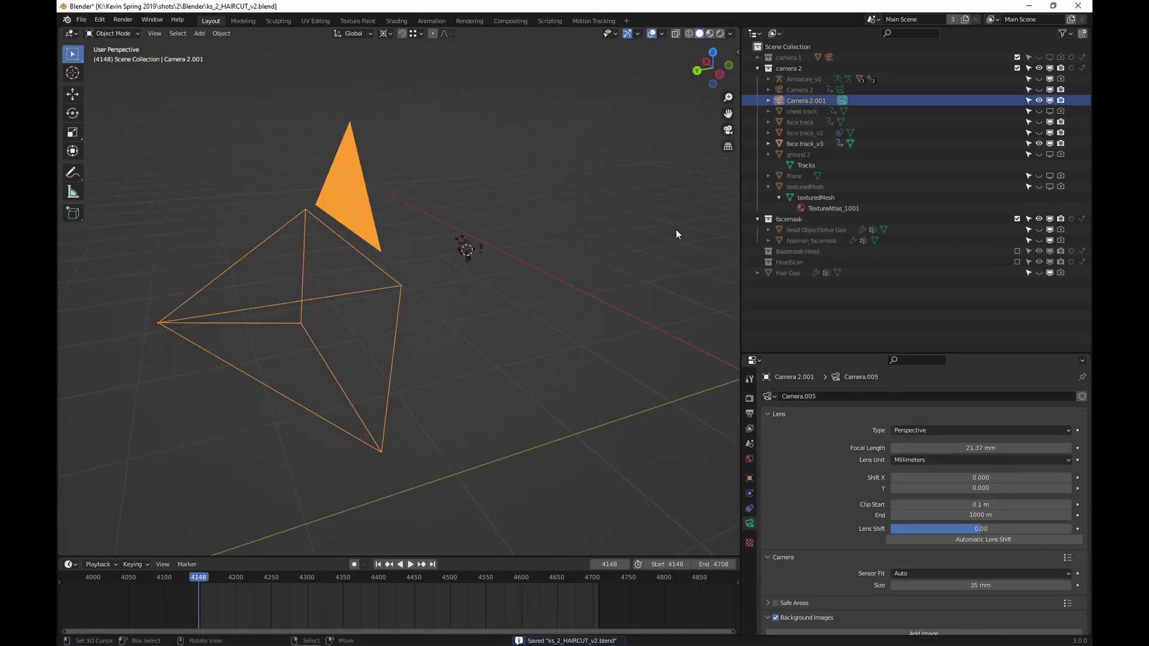
key(x)
click(566, 217)
Step: Unhide Camera 2 and make it the active scene camera
click(814, 91)
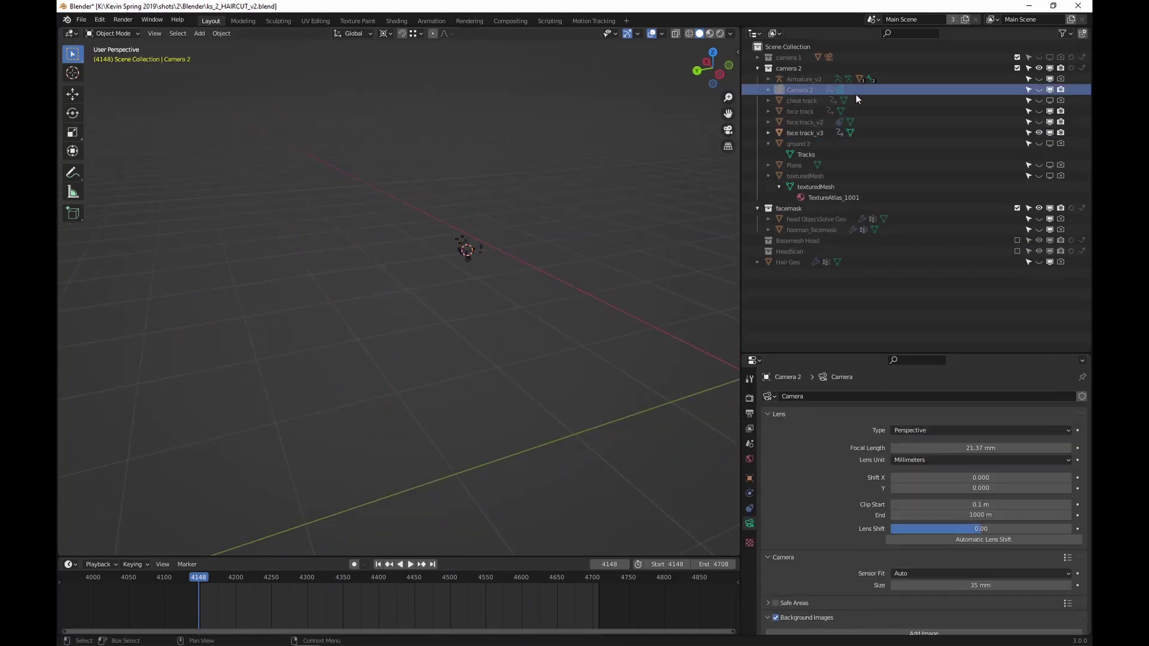
click(1039, 89)
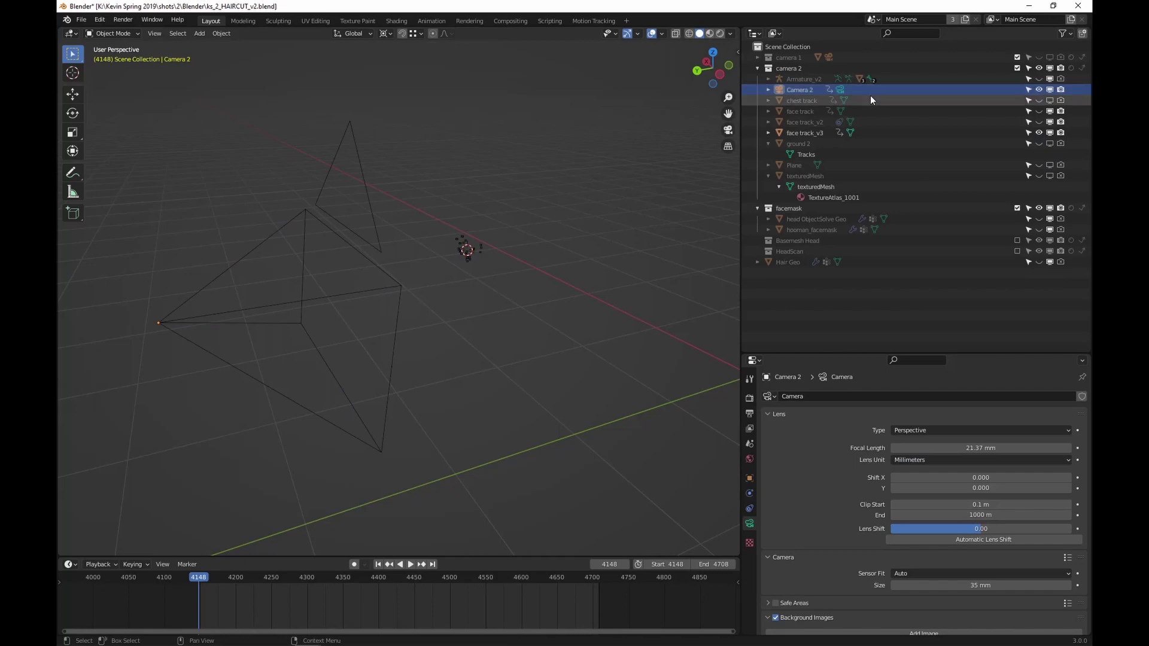
click(839, 91)
Step: Parent face track_v3 to Camera 2 and save the file
click(466, 253)
shift+click(357, 215)
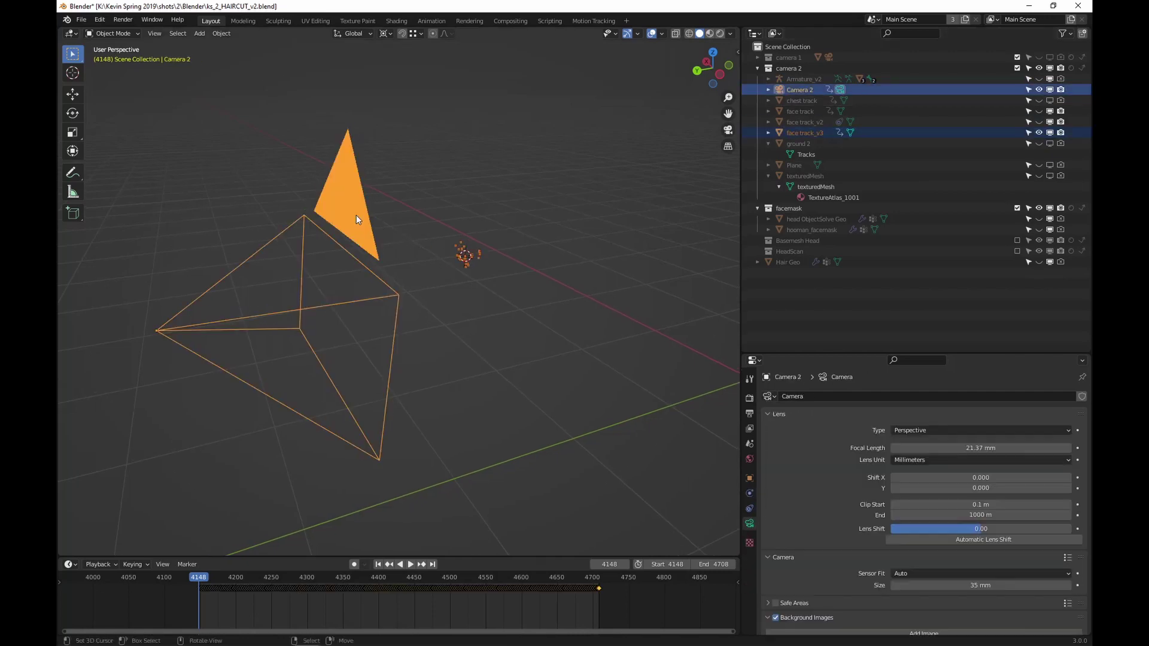
key(ctrl+p)
click(356, 215)
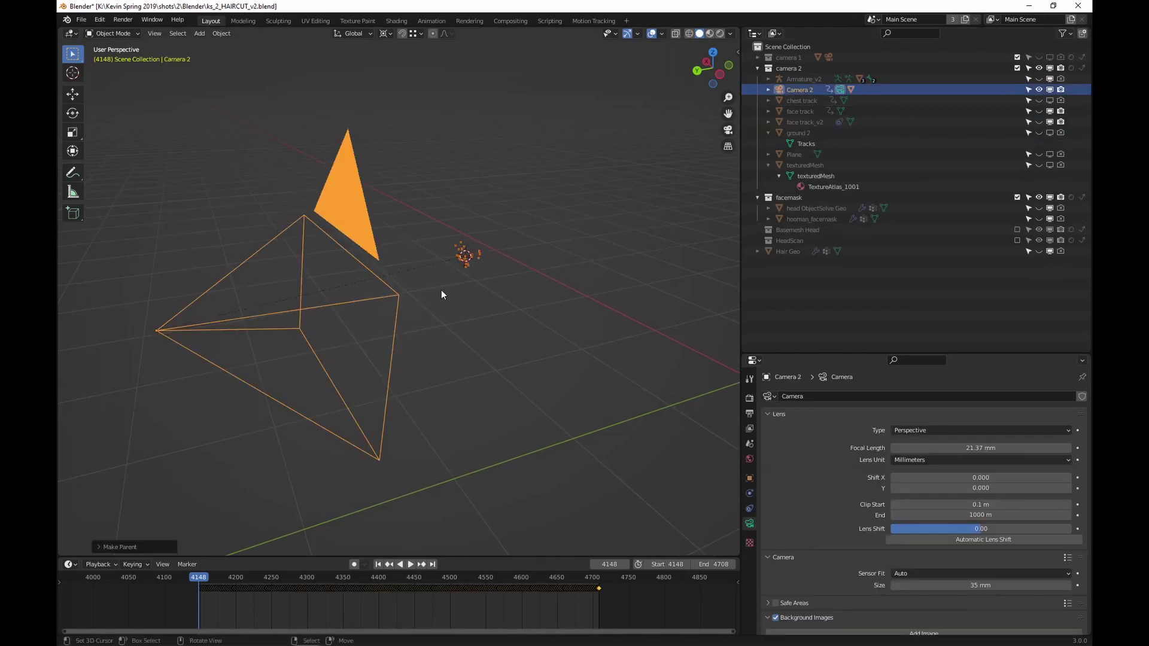
key(ctrl+s)
Step: Play and scrub the shot through Camera 2 to check that face track_v3 follows the face, and save the file
key(KP_0)
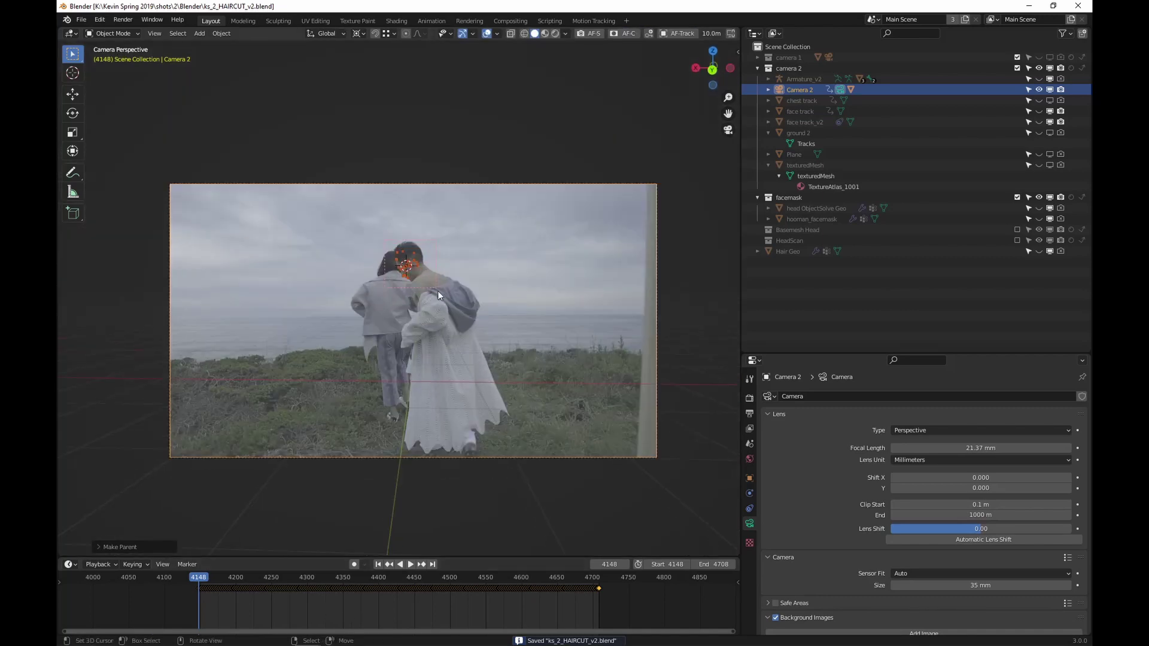
click(423, 268)
key(space)
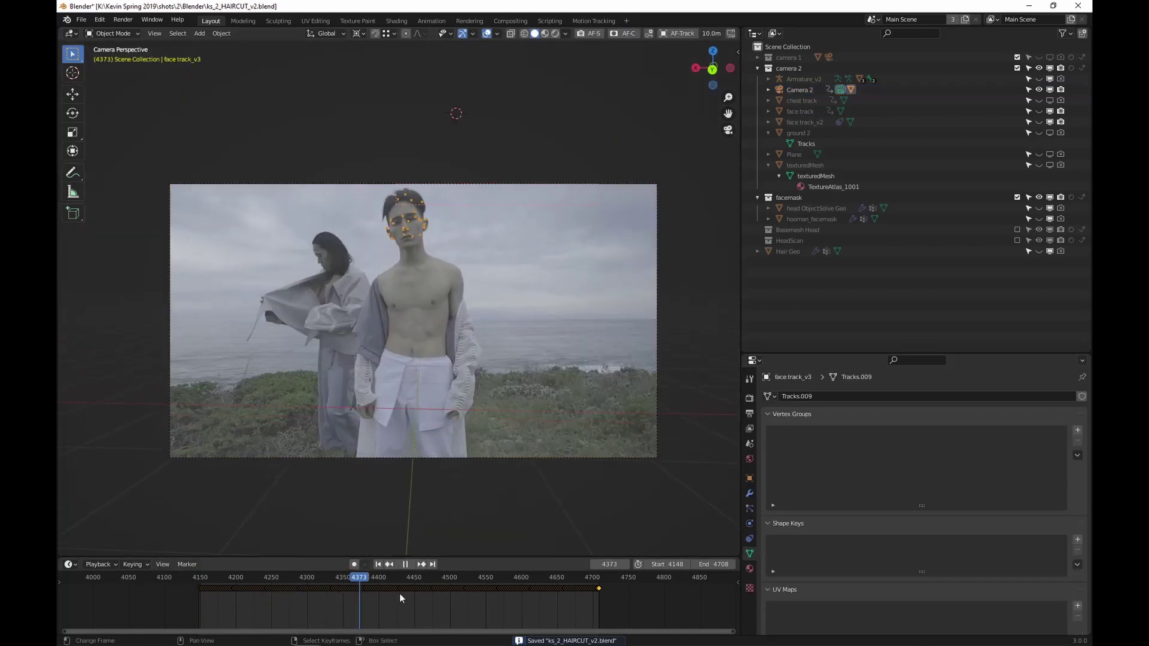
drag(436, 596, 503, 590)
key(ctrl+s)
Step: Return to the first frame, show face track beside face track_v3 in the perspective view, and save the file
middle_drag(479, 282, 673, 157)
scroll(375, 339, down, 4)
key(shift+Left)
click(1038, 111)
shift+middle_drag(251, 317, 385, 318)
scroll(343, 295, up, 6)
scroll(336, 327, down, 5)
key(ctrl+s)
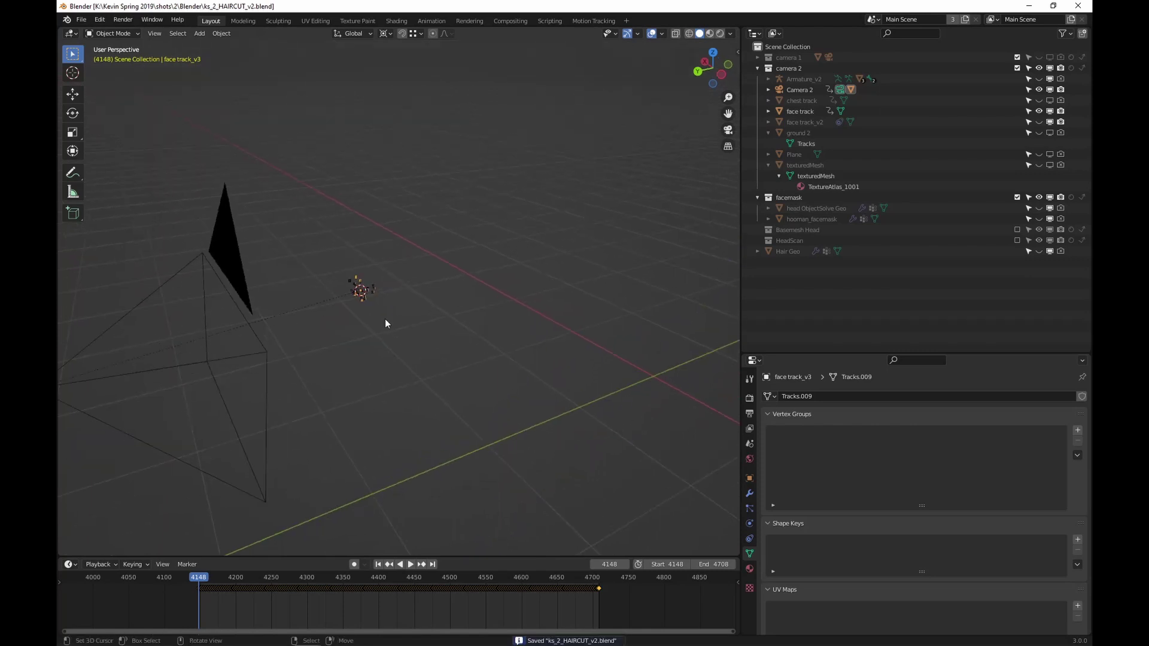
Step: Hide face track and check face track_v3 alone through the camera, playing and scrubbing the shot
click(1039, 112)
middle_drag(533, 230, 556, 226)
key(KP_0)
key(ctrl+s)
scroll(504, 359, up, 6)
key(space)
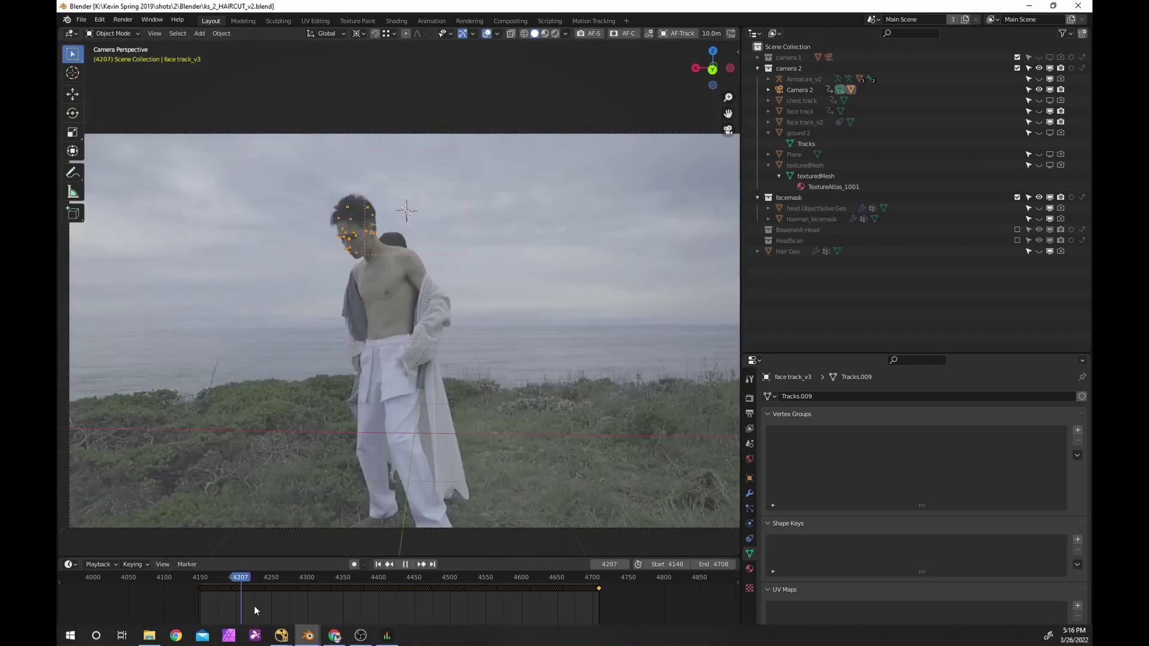
drag(254, 605, 481, 526)
scroll(493, 297, down, 6)
middle_drag(493, 297, 472, 310)
scroll(471, 310, down, 5)
drag(234, 606, 364, 608)
key(space)
Step: Show face track in the perspective view, scrub to frame 4430 to compare both tracks' positions, and save the file
middle_drag(547, 224, 736, 156)
key(ctrl+s)
click(1038, 110)
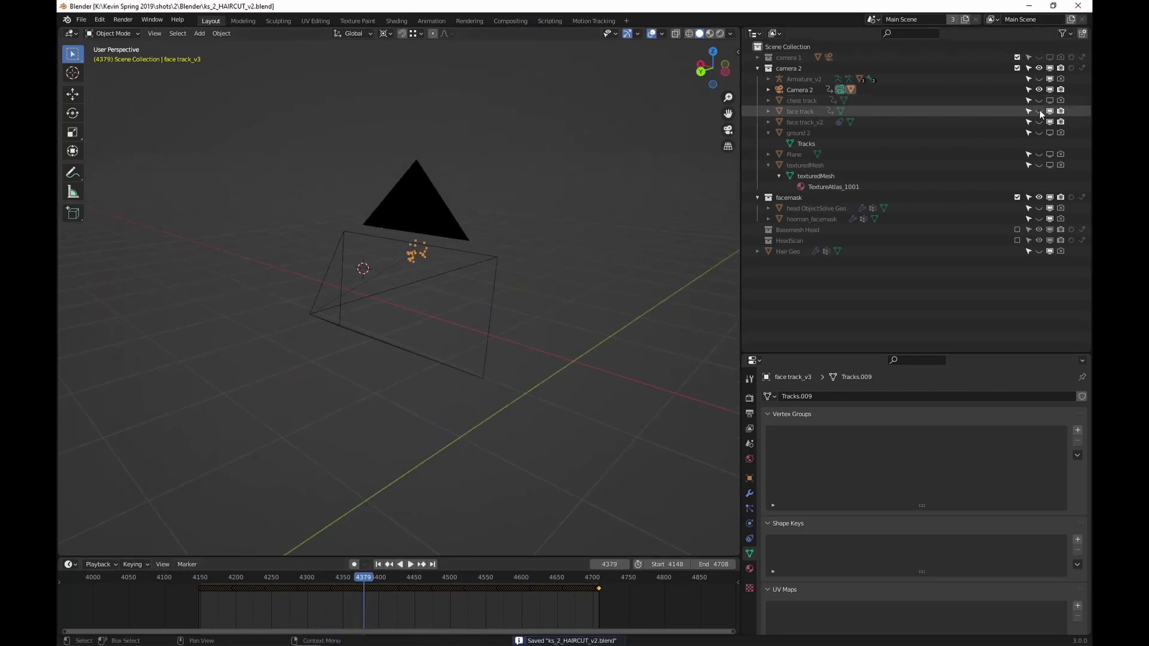
scroll(507, 276, up, 2)
key(ctrl+s)
drag(344, 593, 400, 616)
key(ctrl+s)
scroll(523, 300, down, 4)
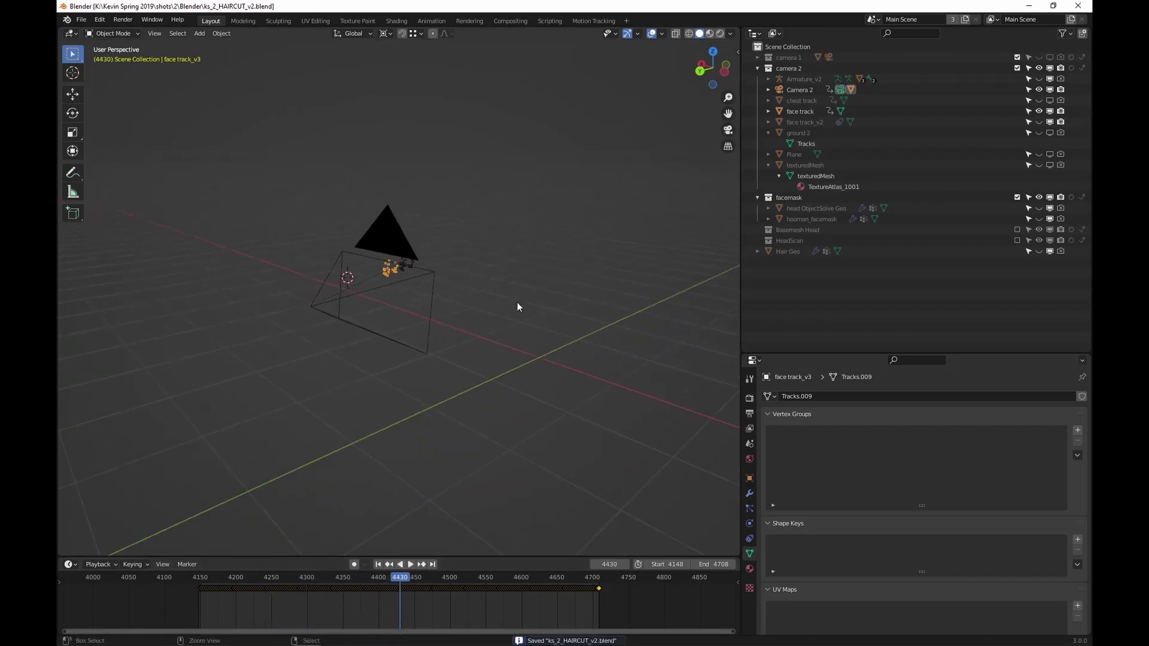
Step: Compare face track and face track_v3 through the camera from frame 4430 to frame 4514
key(KP_0)
scroll(517, 300, up, 5)
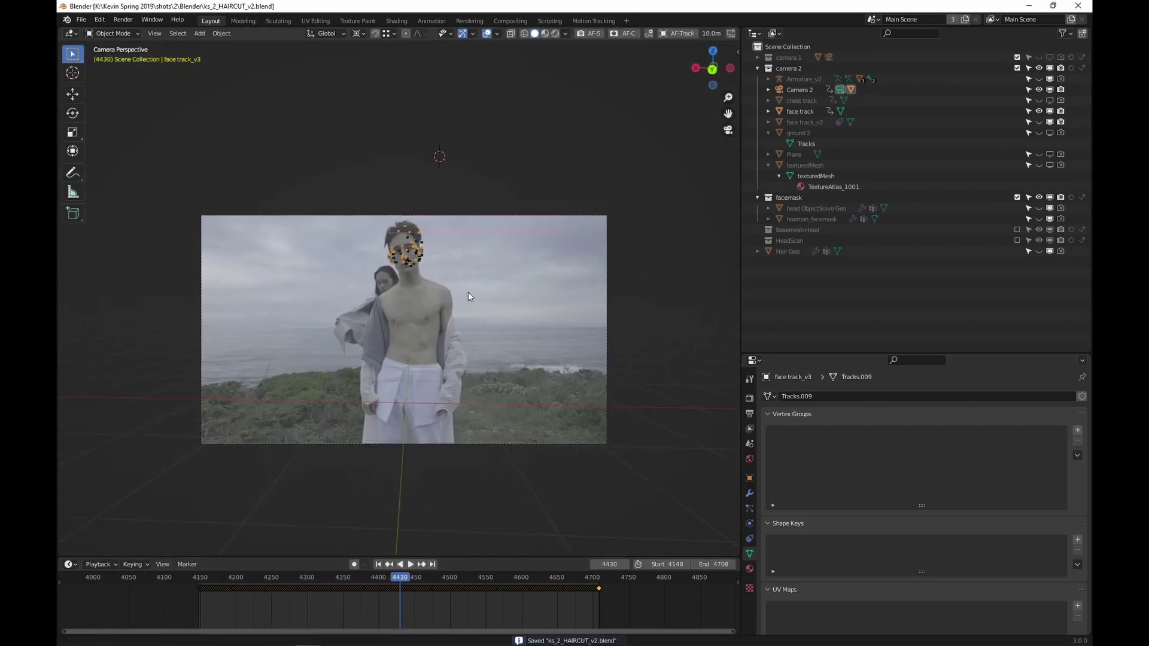
scroll(466, 254, up, 3)
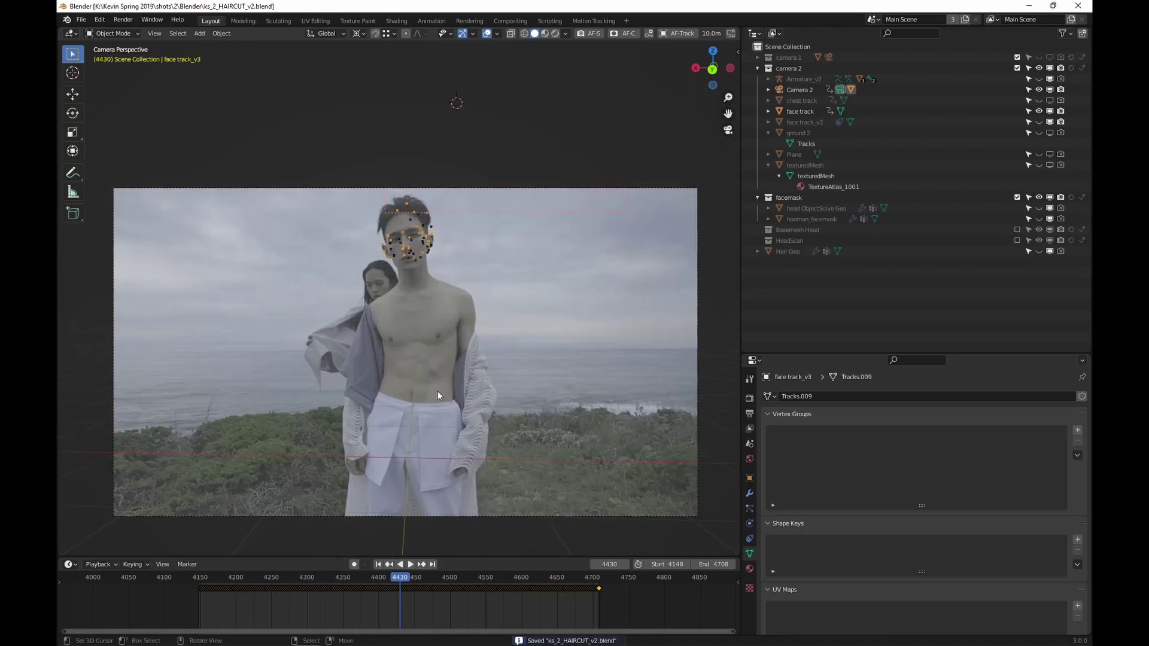
drag(389, 598, 454, 599)
key(space)
drag(375, 606, 459, 602)
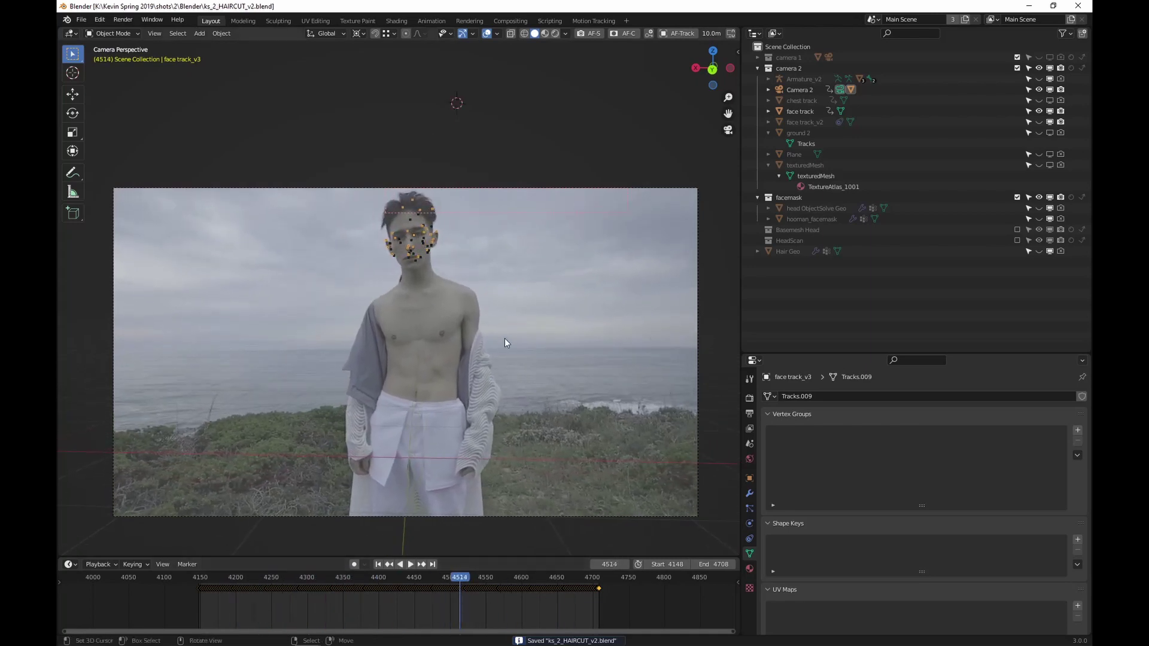
scroll(436, 243, down, 2)
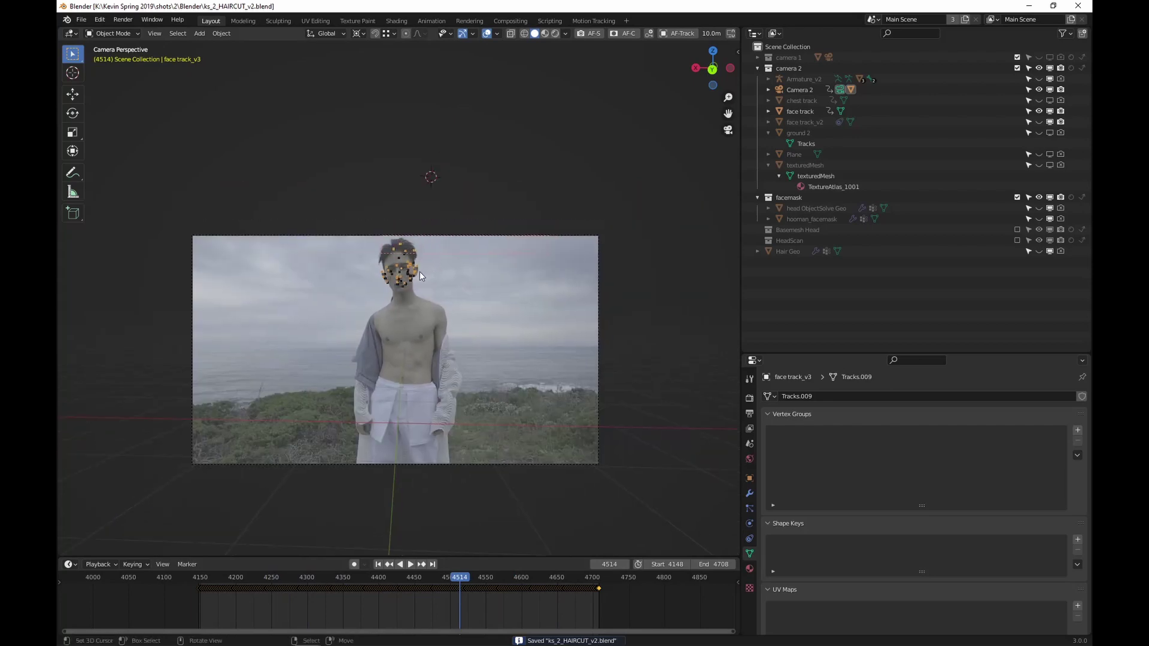
scroll(419, 271, up, 2)
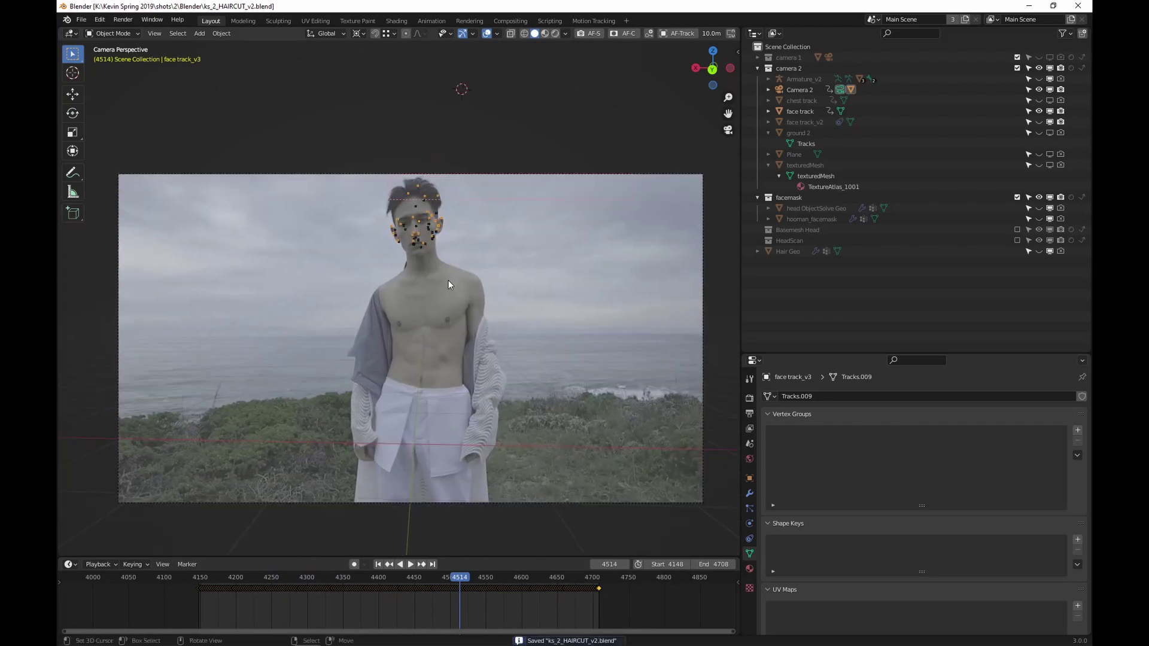
Step: Play and scrub the shot to compare both tracks against the face, stop at frame 4357, and save the file
key(space)
drag(477, 616, 520, 615)
key(space)
scroll(456, 329, down, 1)
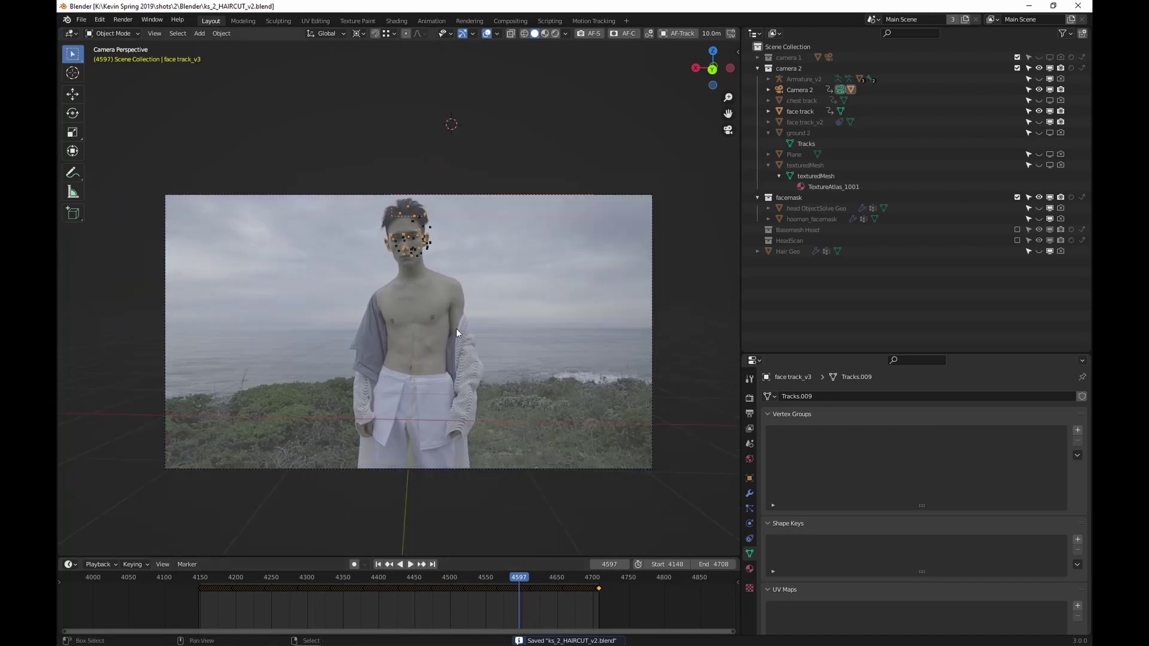
shift+middle_drag(456, 328, 476, 321)
key(space)
drag(462, 611, 348, 616)
key(ctrl+s)
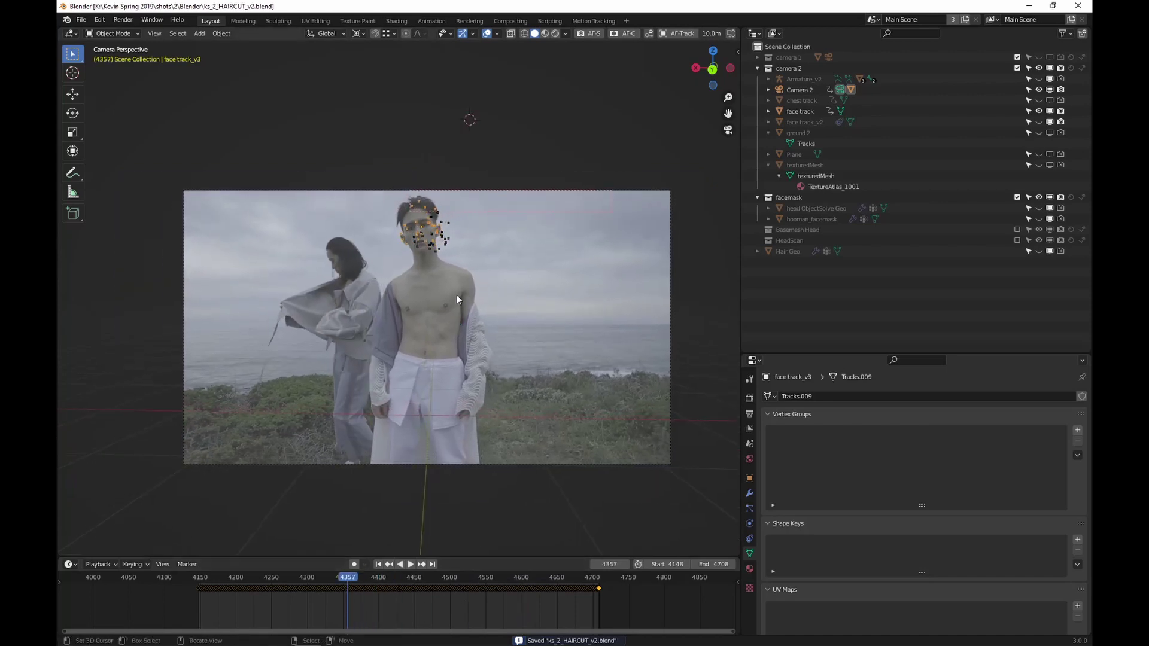
Step: Scrub back to frame 4265 and examine how both tracks line up with the face
scroll(457, 295, down, 1)
scroll(458, 296, up, 1)
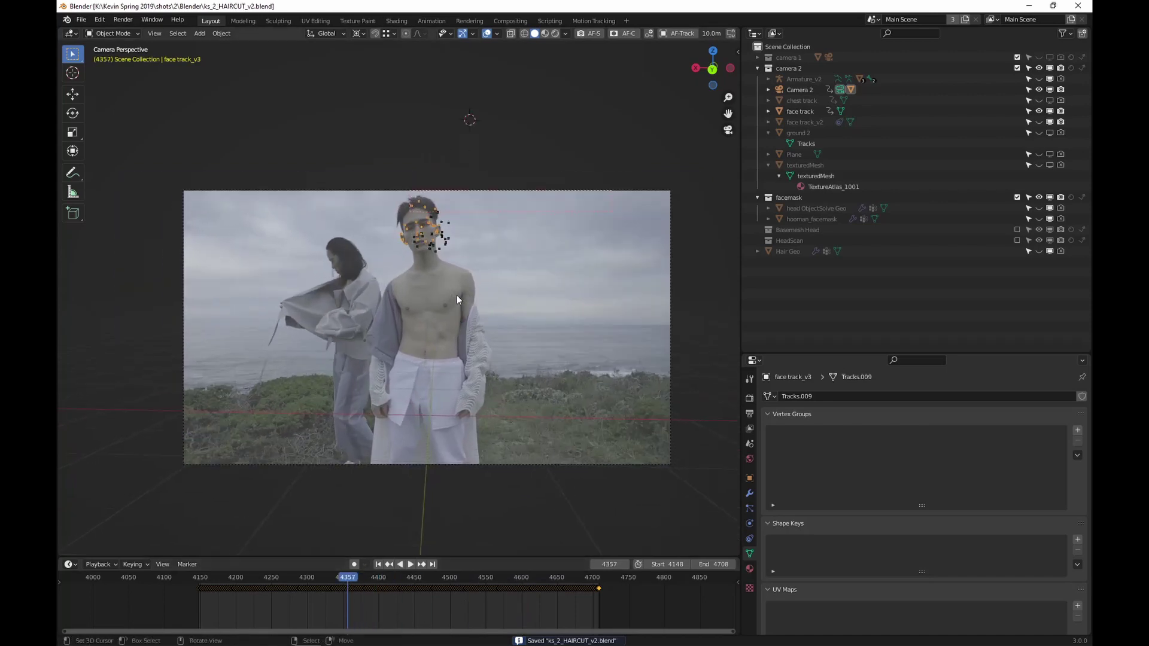
shift+middle_drag(457, 295, 440, 289)
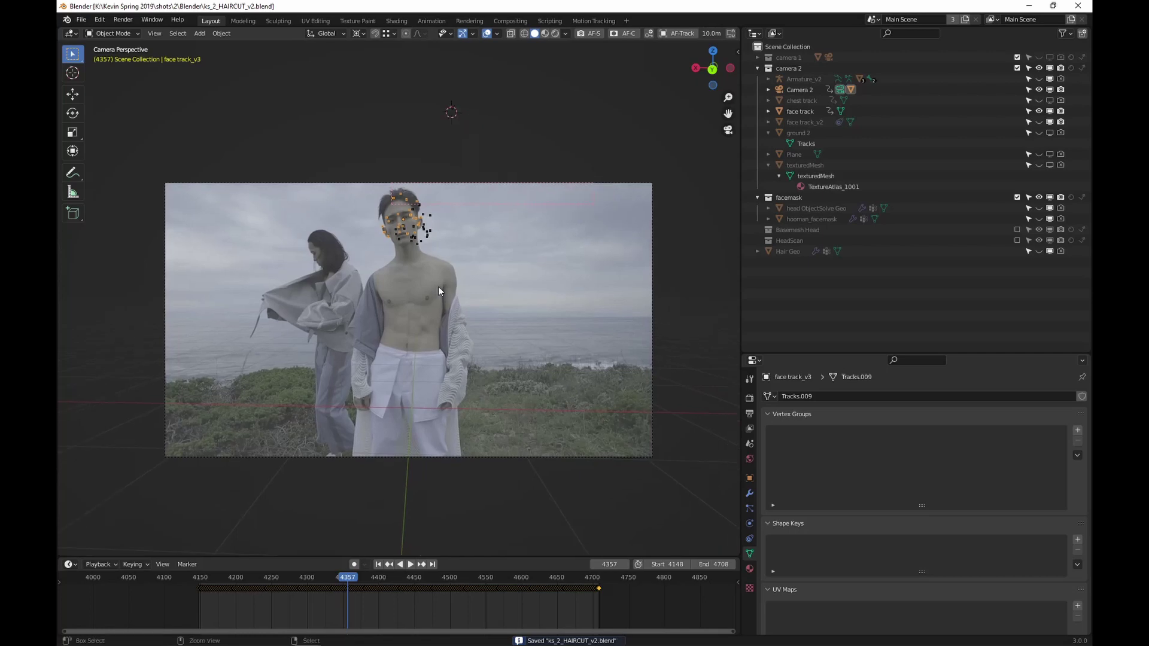
drag(346, 601, 283, 601)
scroll(513, 192, down, 3)
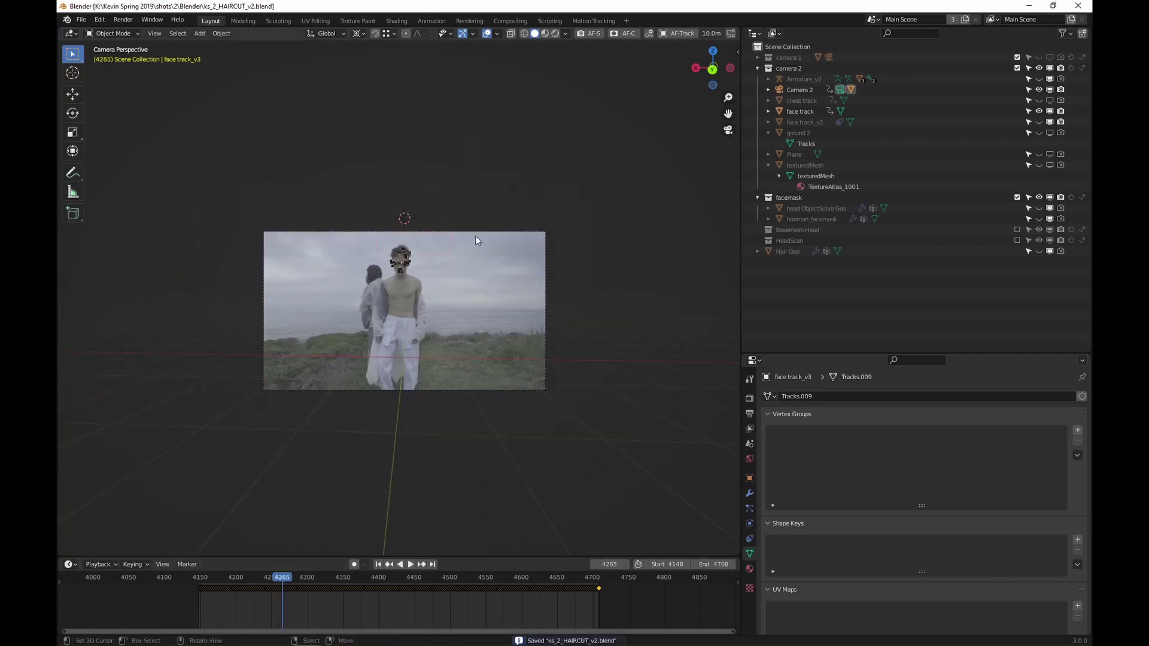
scroll(476, 240, up, 3)
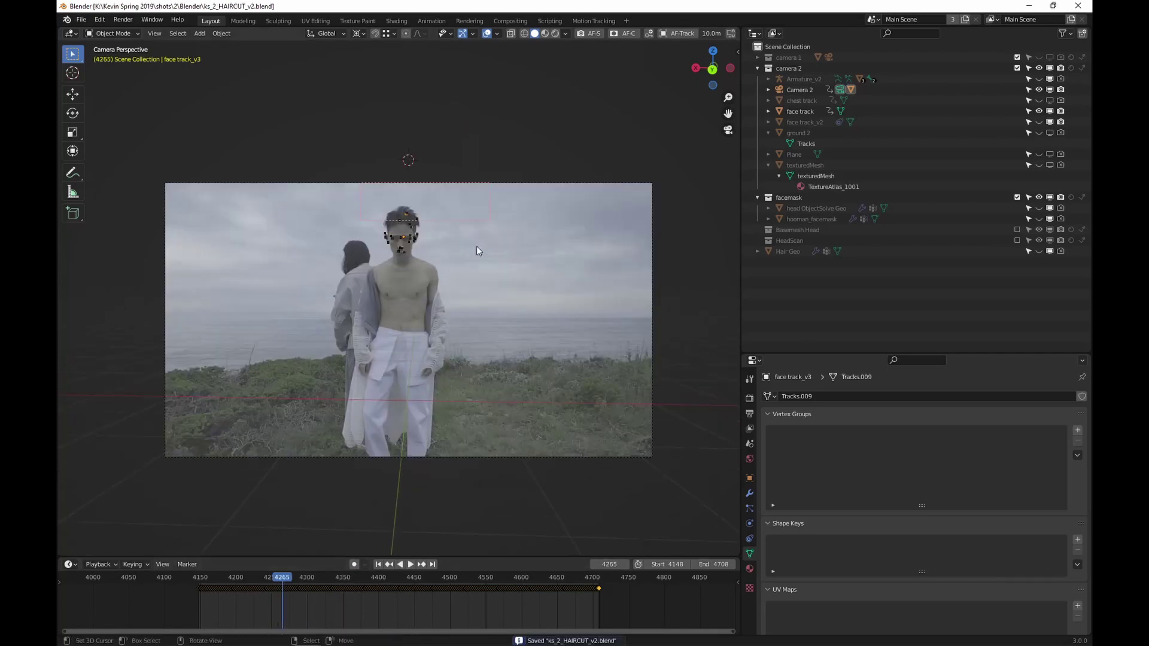